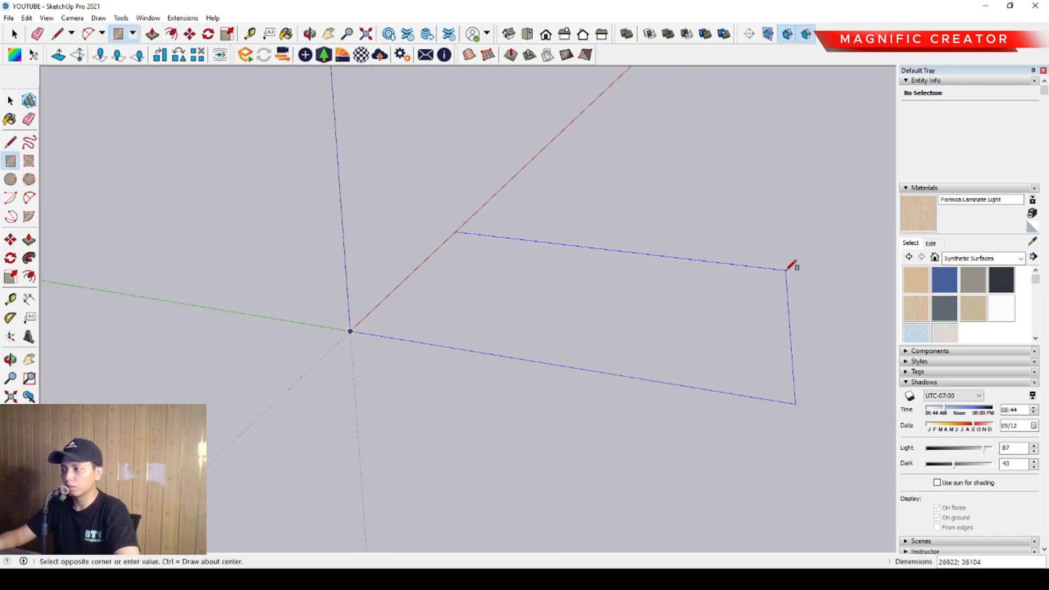
Draw a ground rectangle about 26922 by 36104 mm from the origin and pull it up into a slab
click(791, 266)
key(space)
double_click(557, 325)
middle_drag(558, 327, 431, 268)
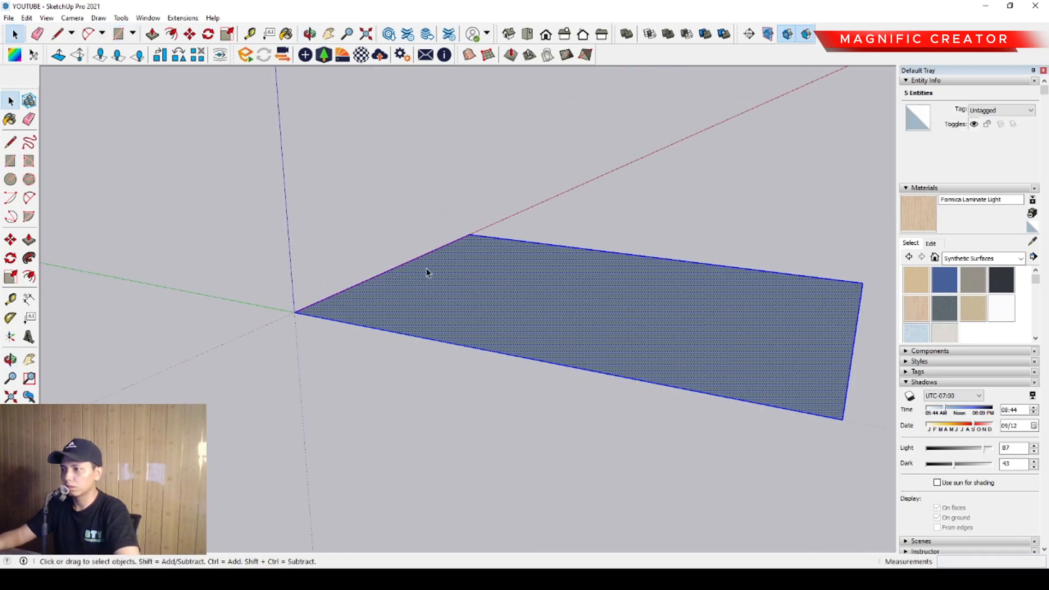
key(p)
drag(377, 300, 378, 257)
Select all faces and edges of the slab and make them a group
key(space)
triple_click(450, 279)
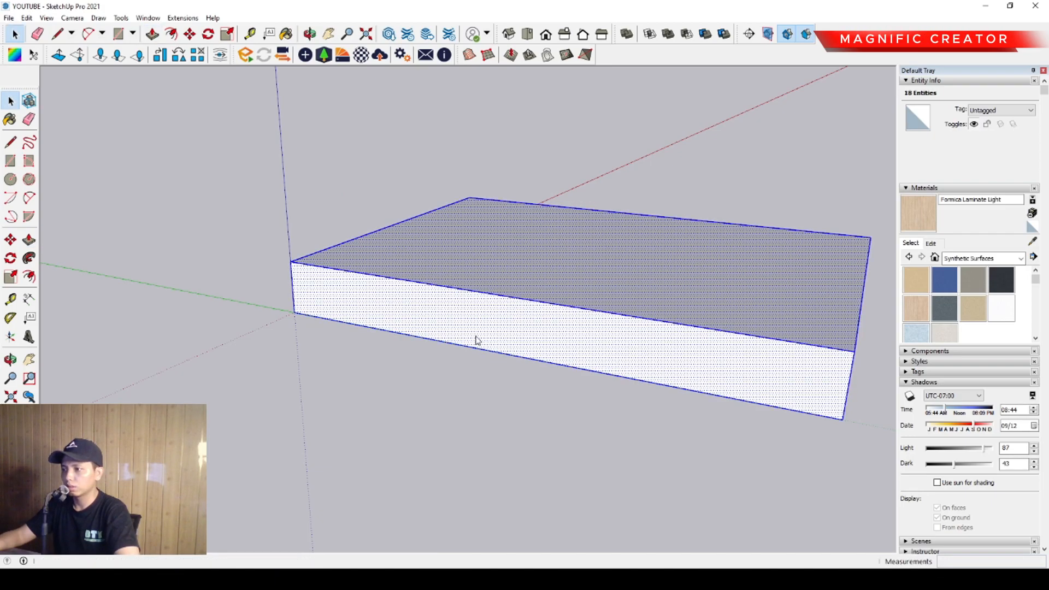
key(ctrl+g)
middle_drag(473, 304, 484, 370)
middle_drag(552, 343, 586, 326)
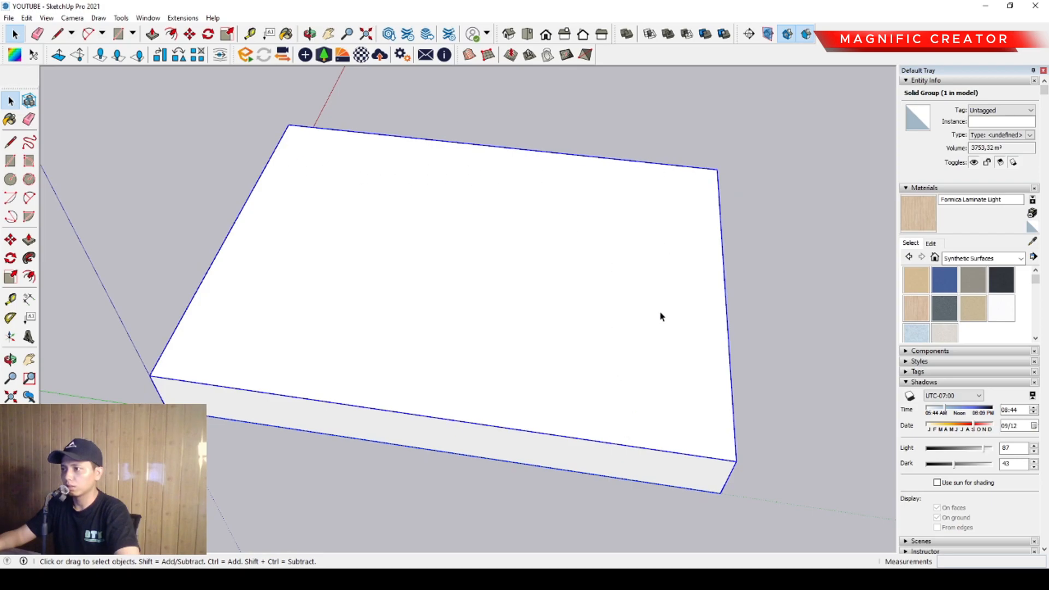
middle_drag(424, 306, 447, 307)
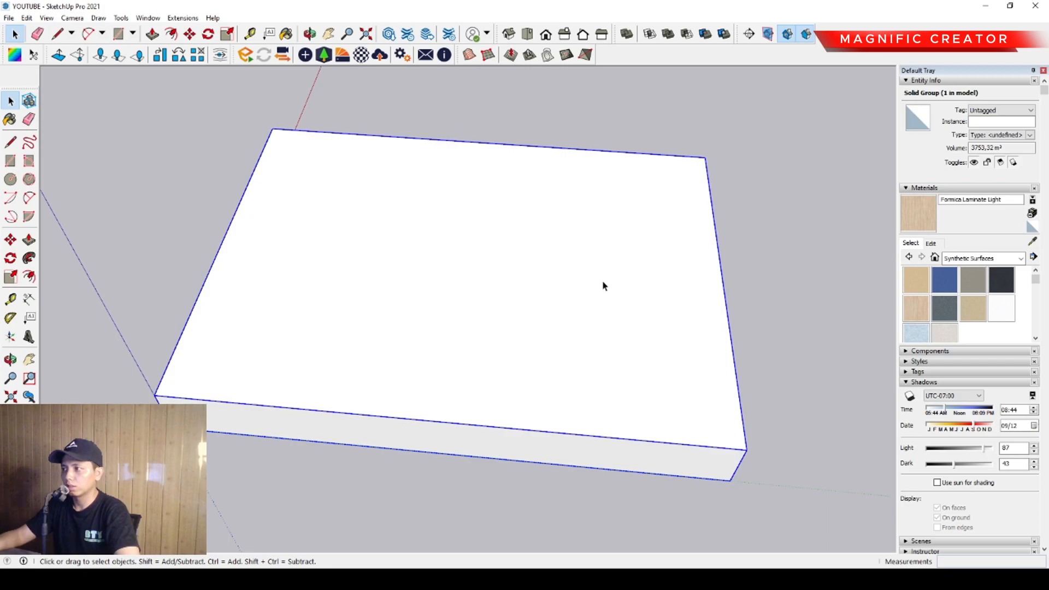
Inside the slab group, draw three connected lines on the top face, running from the front edge through a diagonal corner to the side edge
triple_click(608, 266)
middle_drag(639, 342, 612, 291)
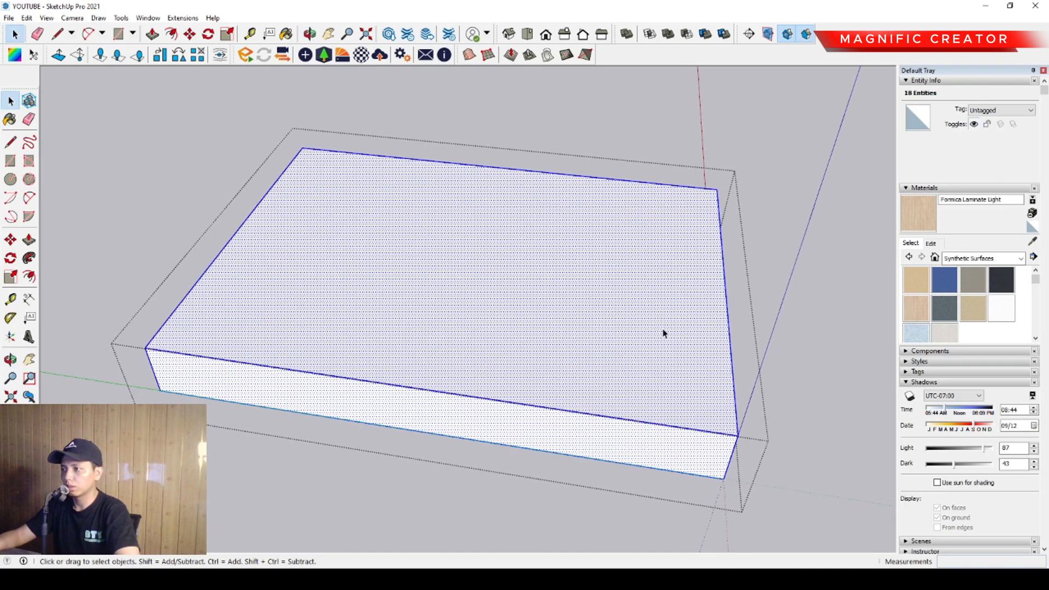
middle_drag(663, 329, 676, 355)
click(11, 142)
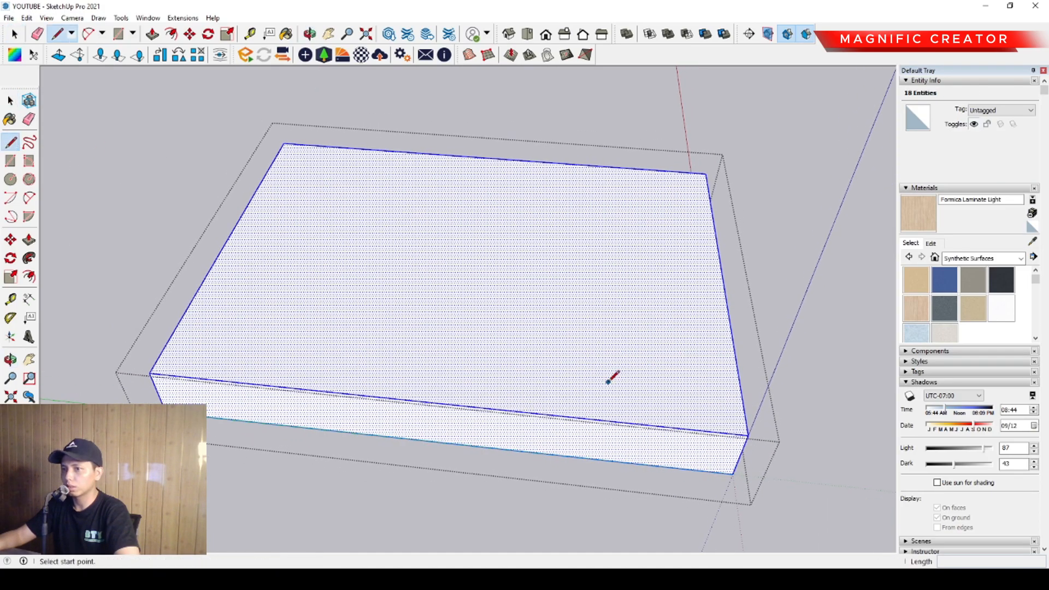
click(655, 426)
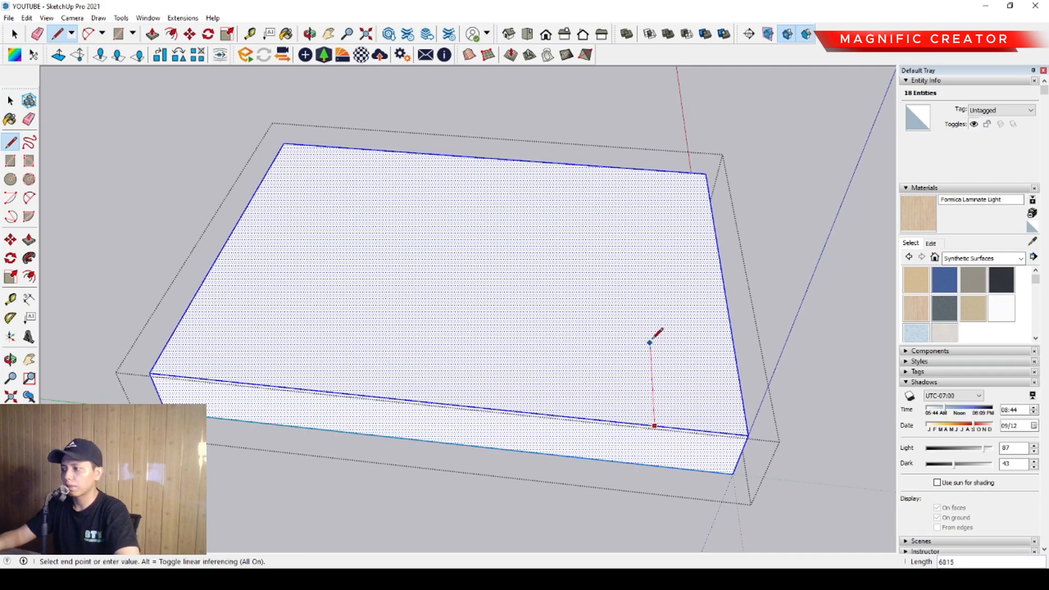
key(shift)
click(647, 261)
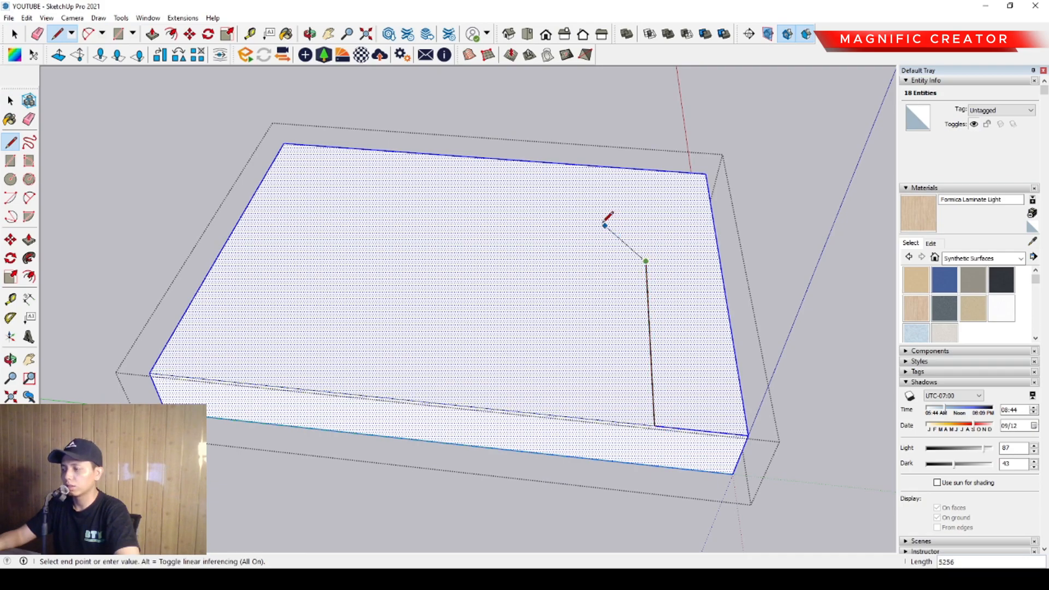
click(571, 201)
click(275, 170)
Offset the three connected lines about 1200 mm outward to form a strip across the slab's top face
key(space)
scroll(663, 347, up, 3)
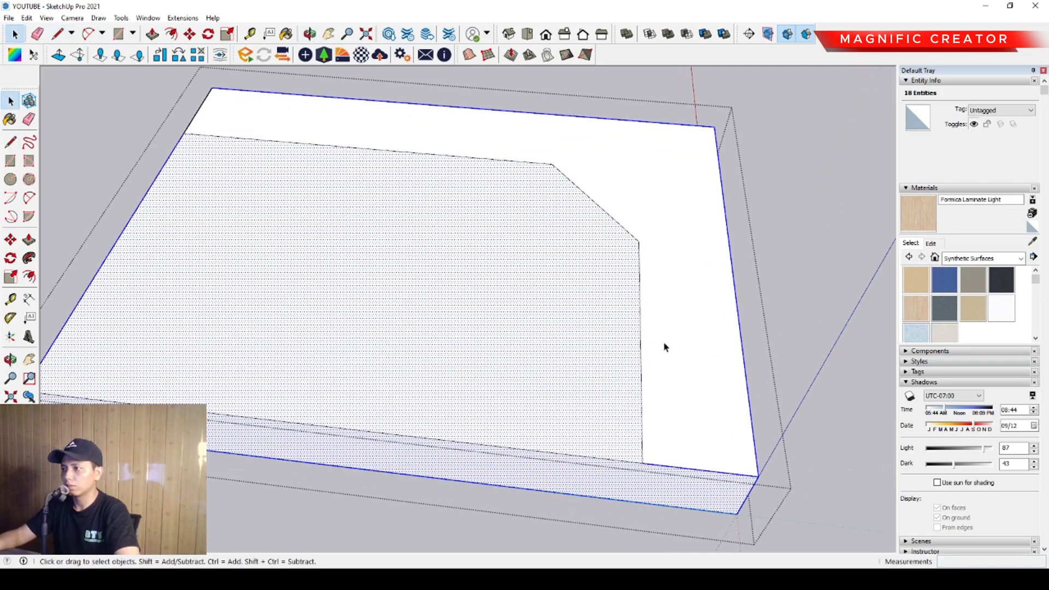
click(640, 318)
shift+click(592, 202)
shift+click(531, 164)
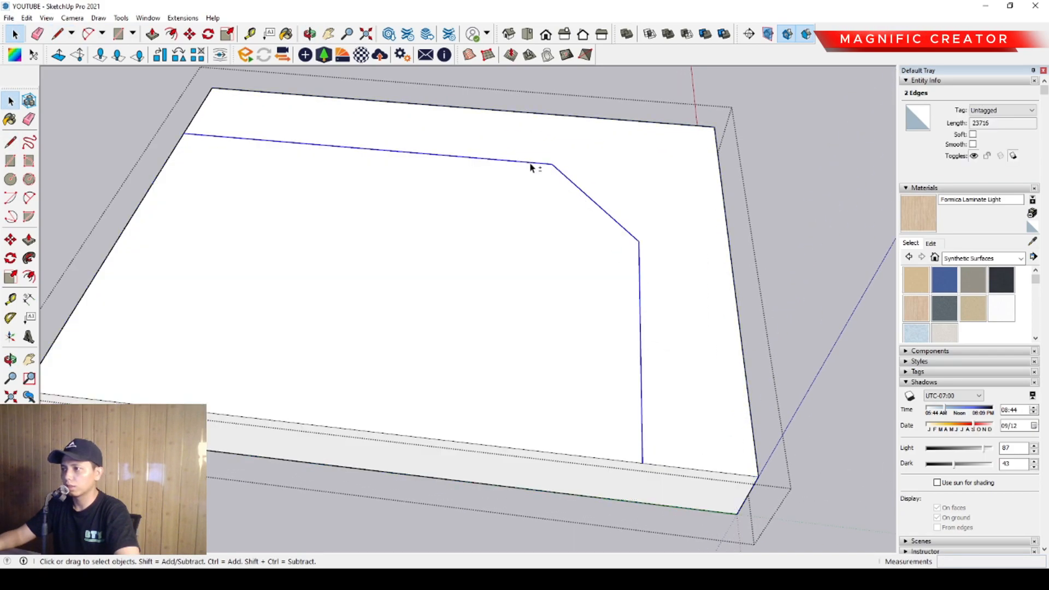
click(29, 277)
click(645, 315)
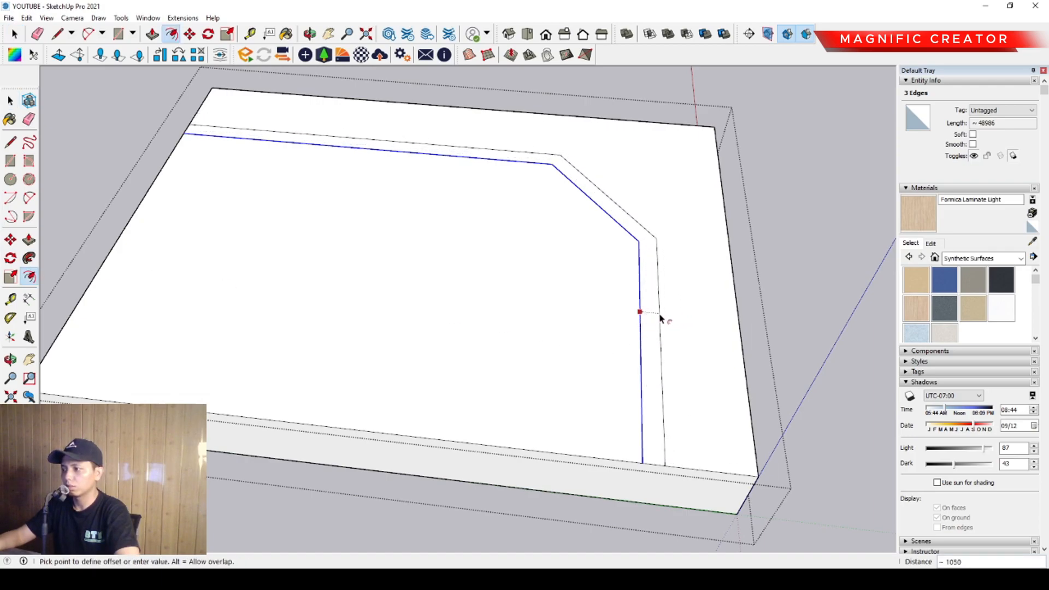
click(663, 315)
Push the strip face down into the slab to form a trench, and close the slab group
key(space)
middle_drag(644, 468, 673, 364)
click(672, 360)
click(29, 239)
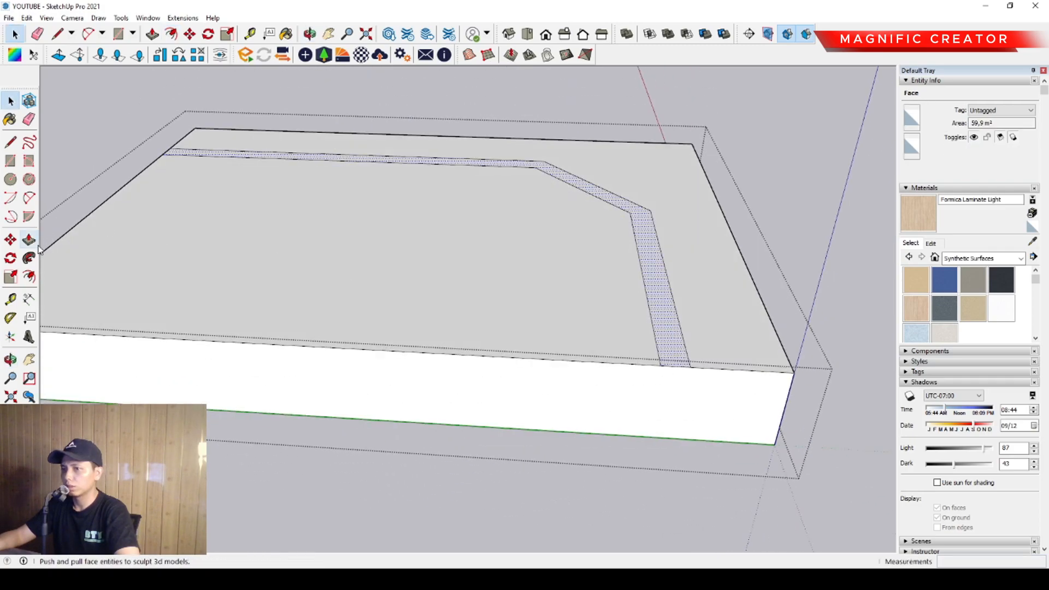
click(667, 369)
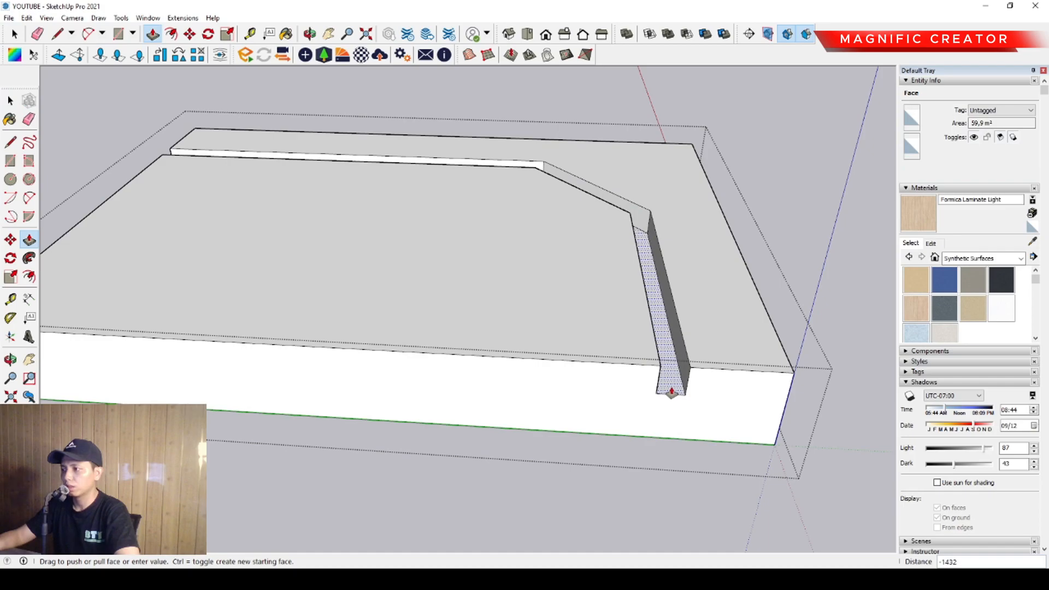
click(671, 378)
click(669, 371)
click(671, 393)
key(space)
scroll(677, 375, down, 1)
click(840, 243)
Trace the trench's open front end with lines down one wall, across the floor and up the other wall
scroll(634, 345, up, 1)
shift+middle_drag(634, 345, 494, 387)
scroll(463, 402, up, 1)
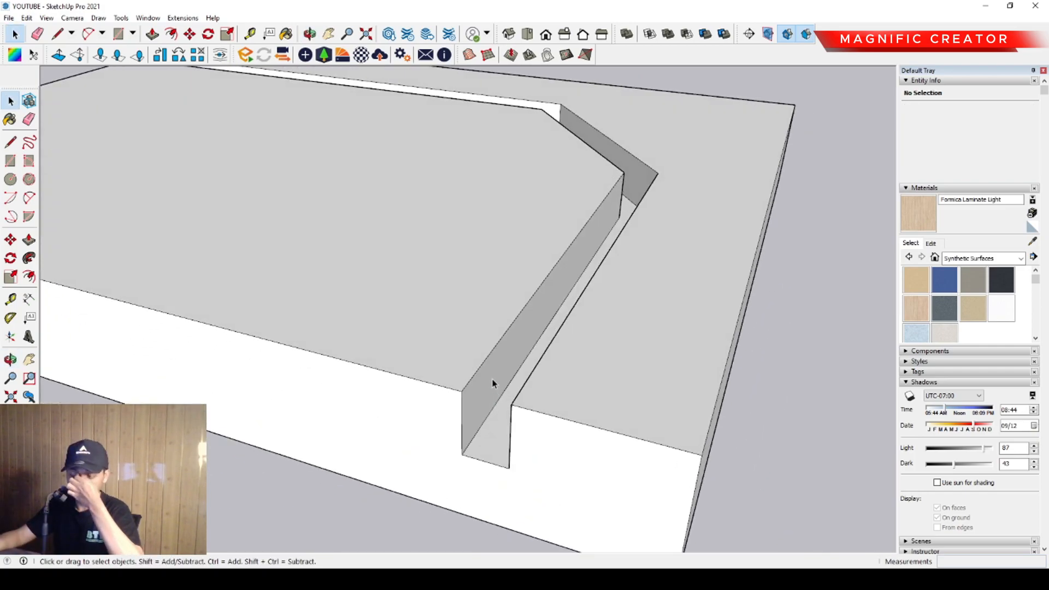
scroll(487, 417, up, 1)
scroll(470, 421, up, 1)
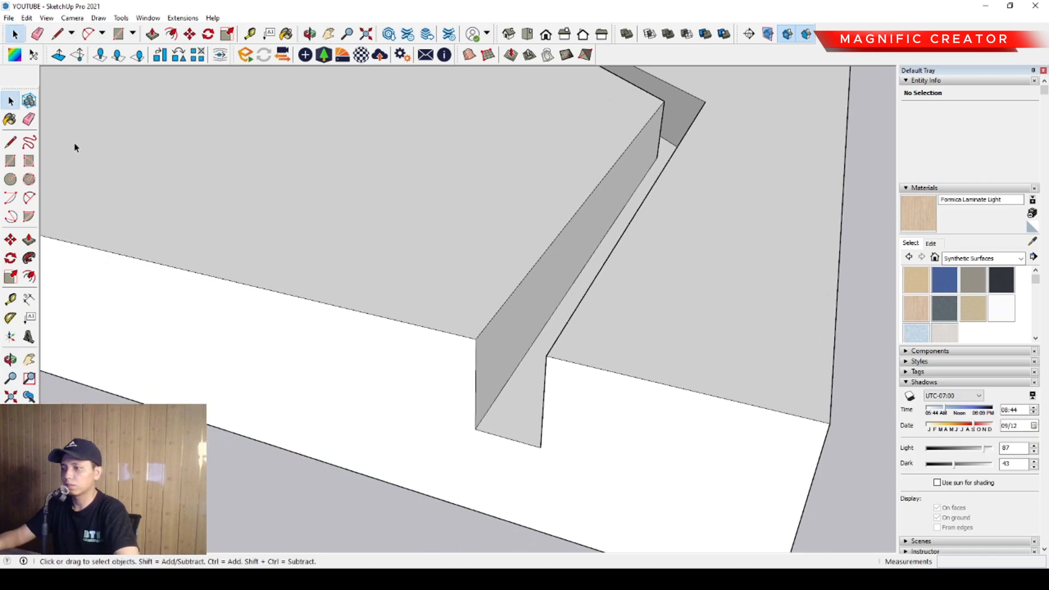
click(10, 141)
click(476, 339)
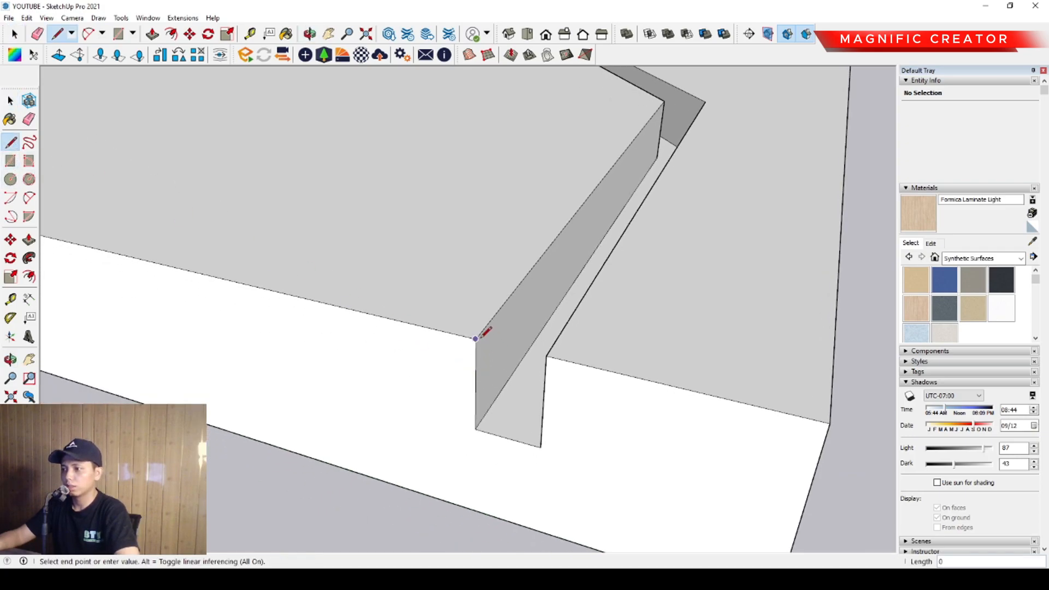
click(475, 429)
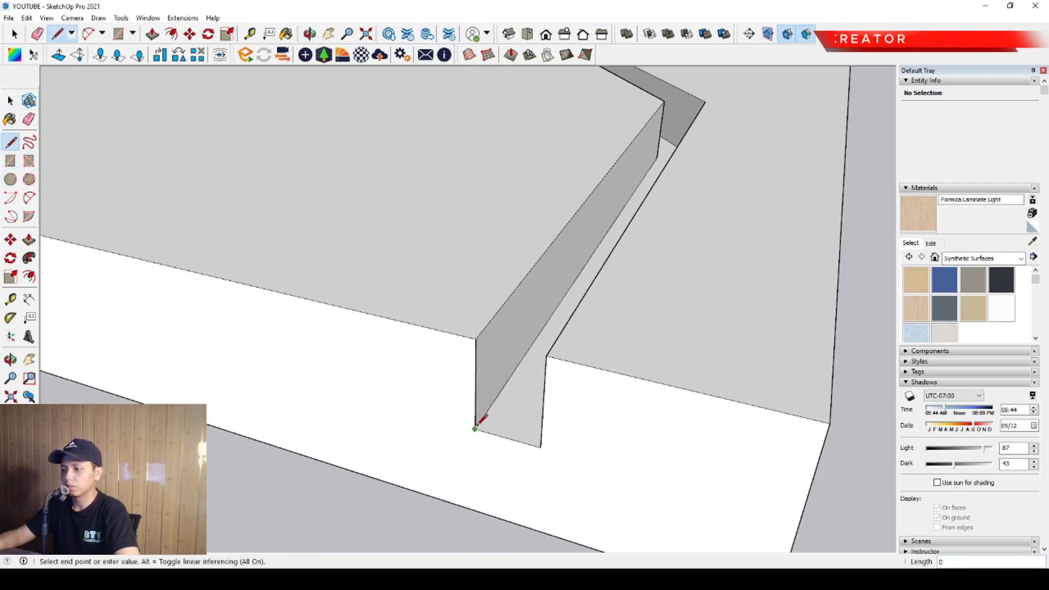
click(546, 356)
middle_drag(546, 356, 515, 437)
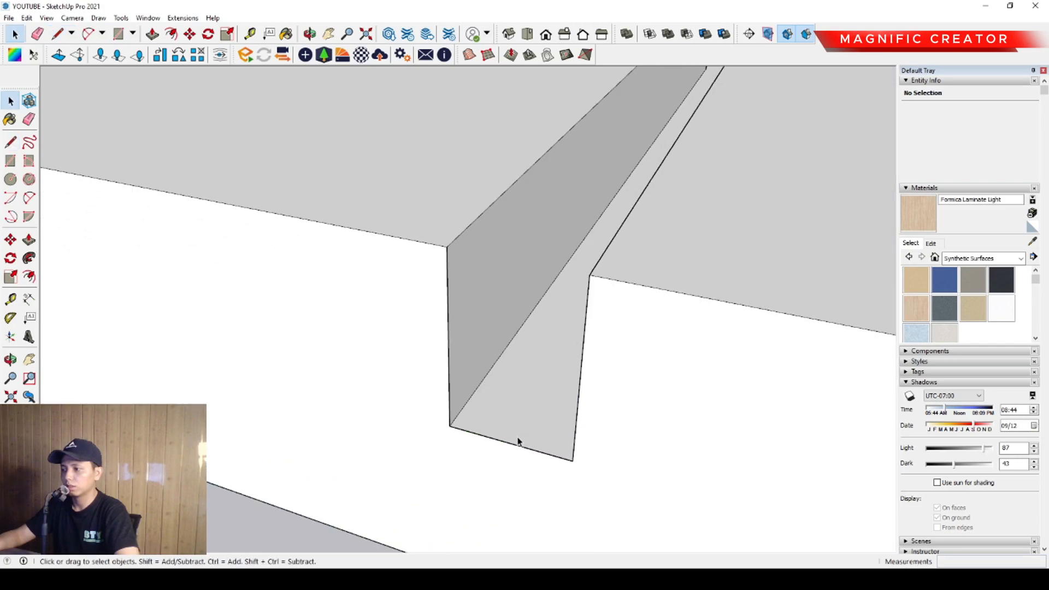
key(space)
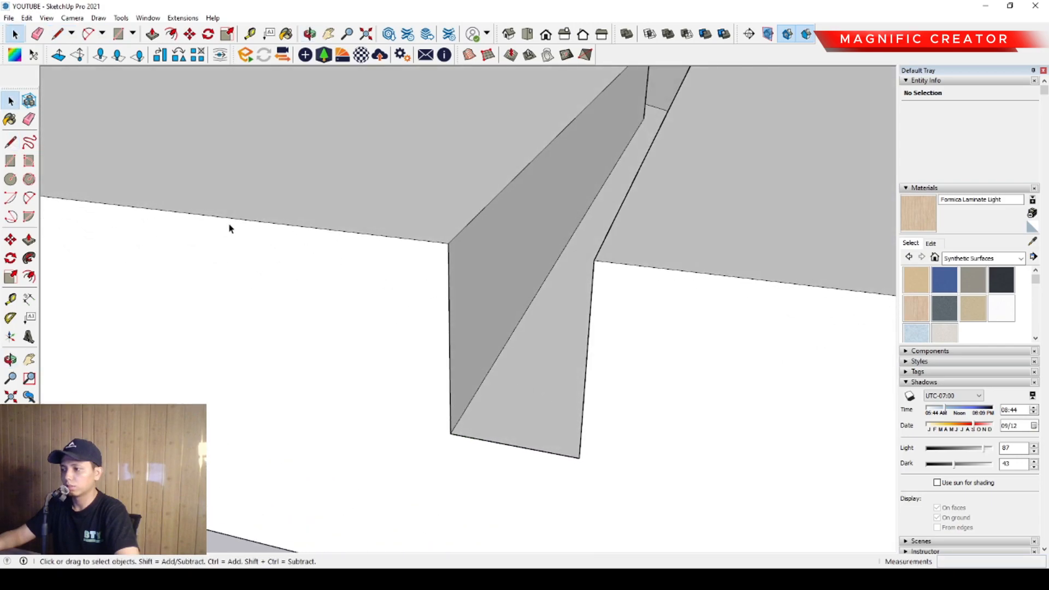
Draw a two-point arc about 1199 mm across between the traced side lines, bulging about 599 mm down to the floor line
click(29, 197)
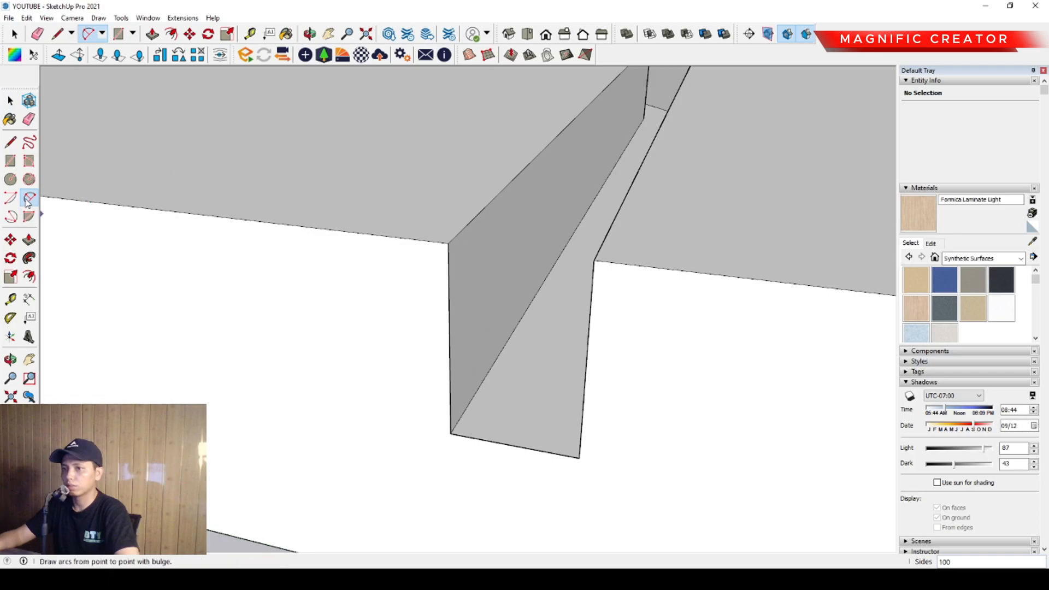
click(449, 377)
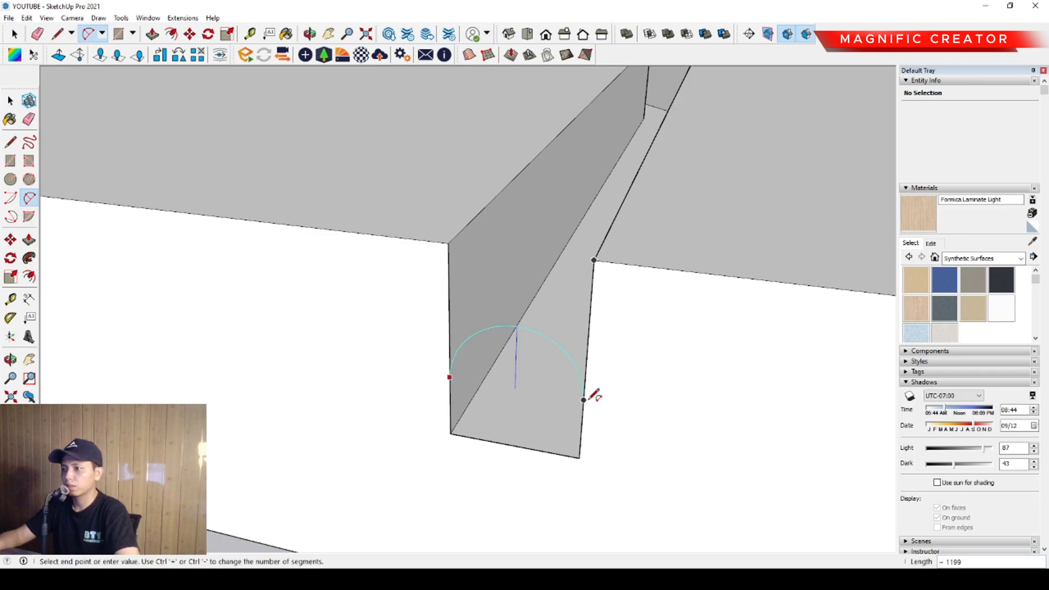
click(583, 397)
scroll(520, 442, up, 1)
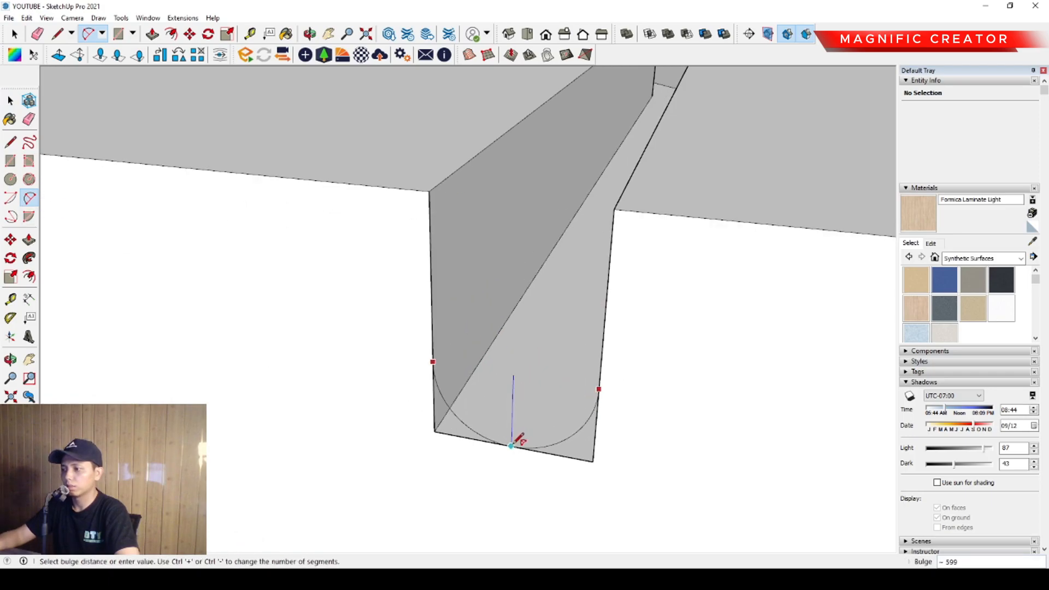
click(512, 445)
key(space)
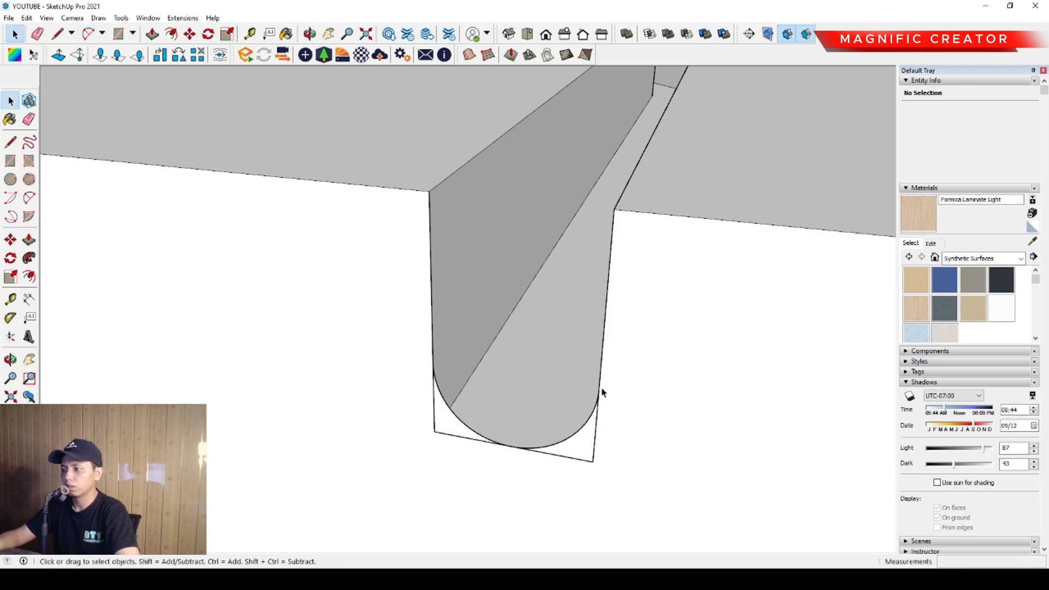
Delete the two leftover corner faces and the straight bottom and side edges outside the arc, leaving a U-shaped profile
click(446, 427)
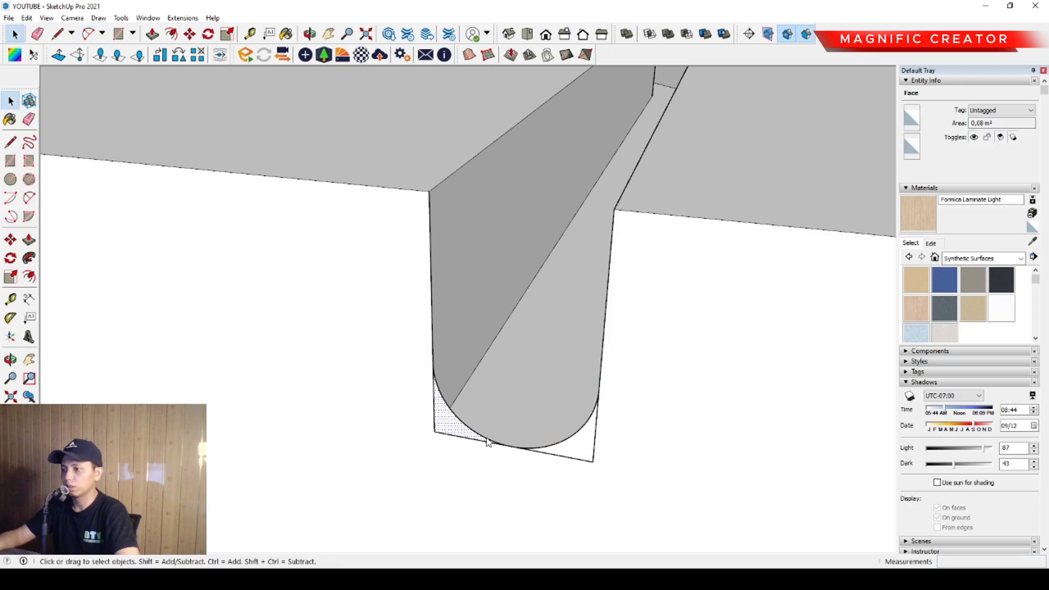
key(Delete)
click(576, 452)
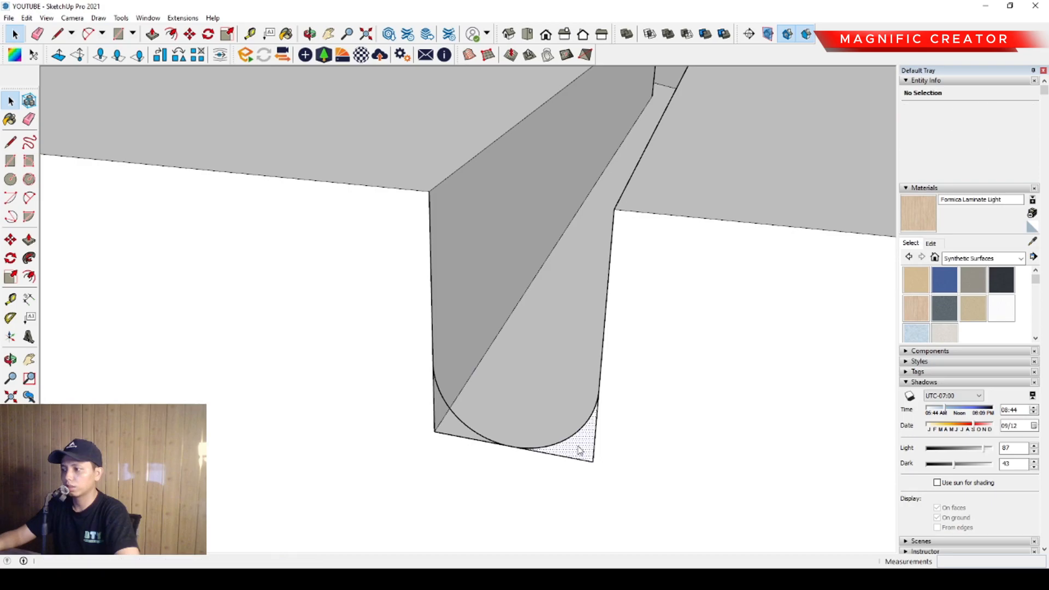
key(Delete)
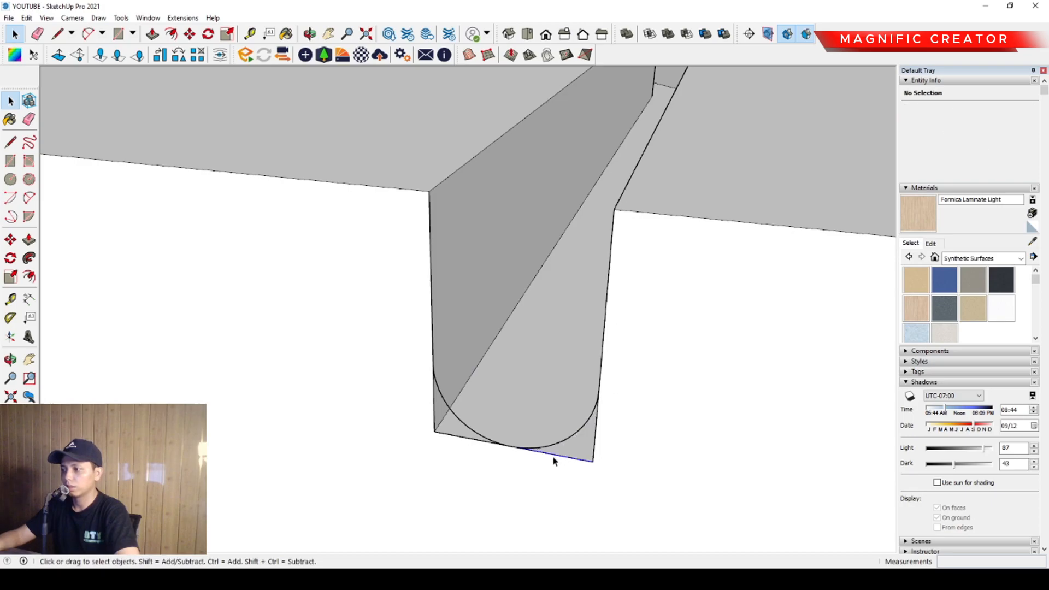
click(557, 456)
right_click(470, 439)
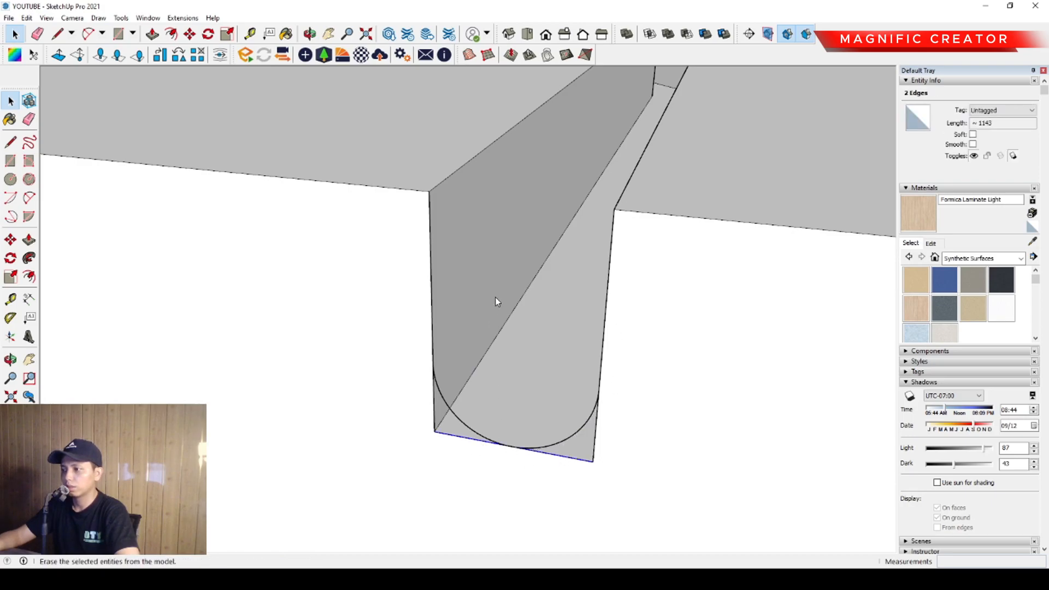
click(497, 294)
click(435, 398)
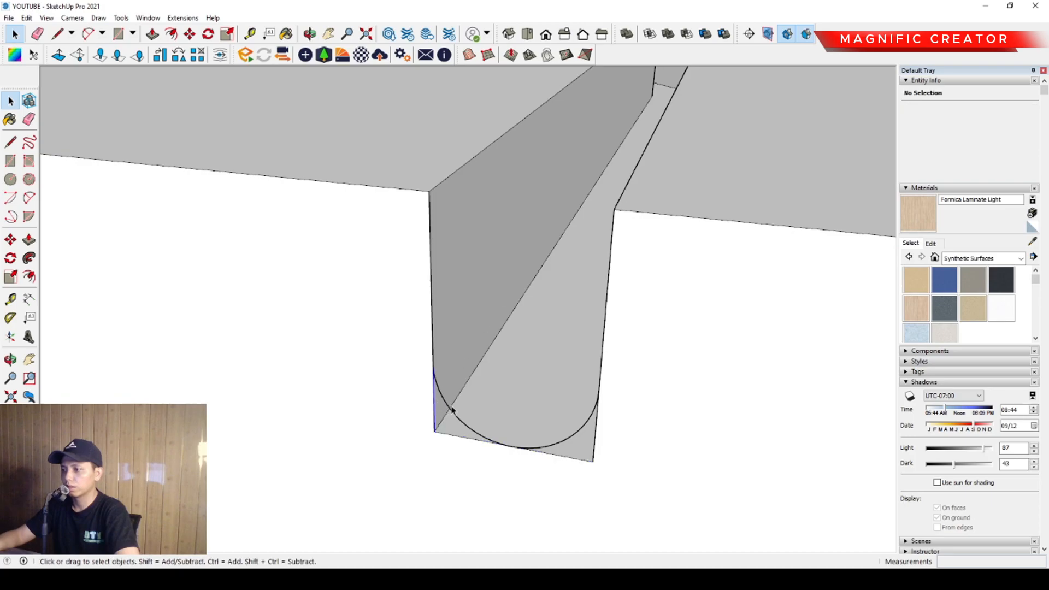
ctrl+click(596, 432)
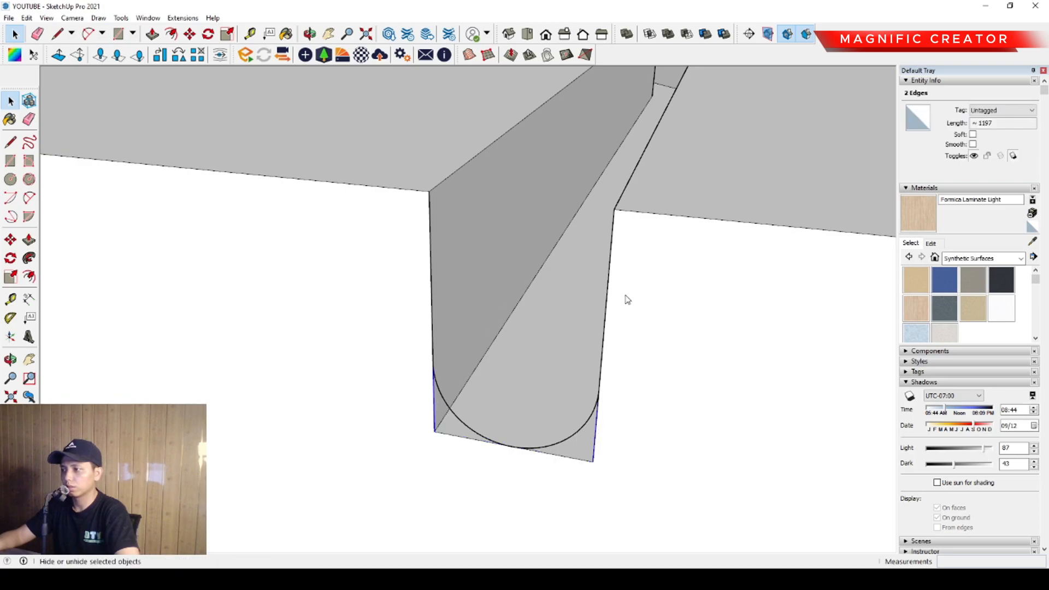
Select the whole U-shaped profile at the trench end and try to offset it
click(611, 273)
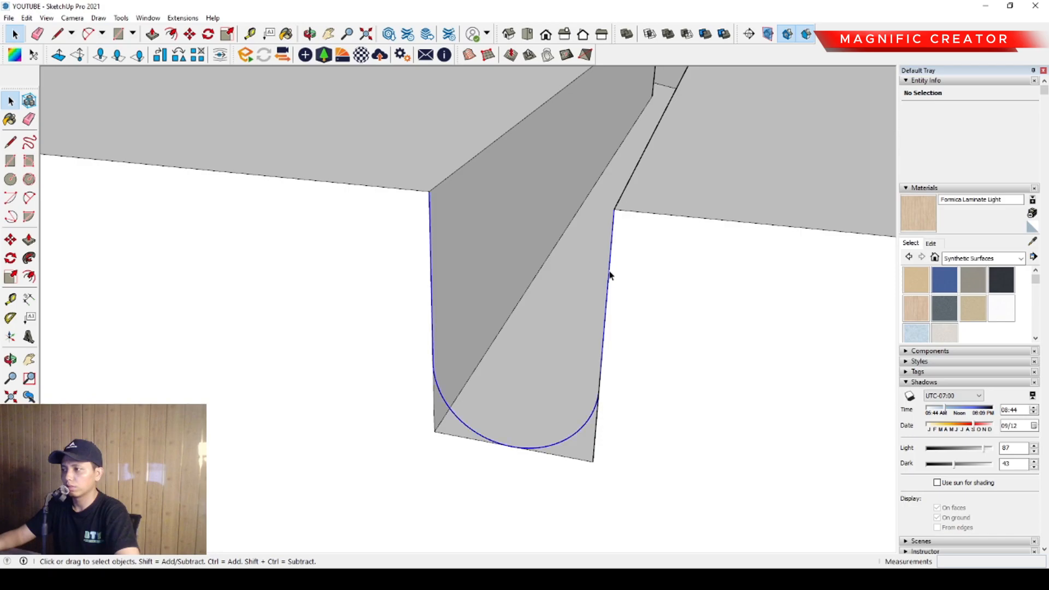
triple_click(611, 273)
key(f)
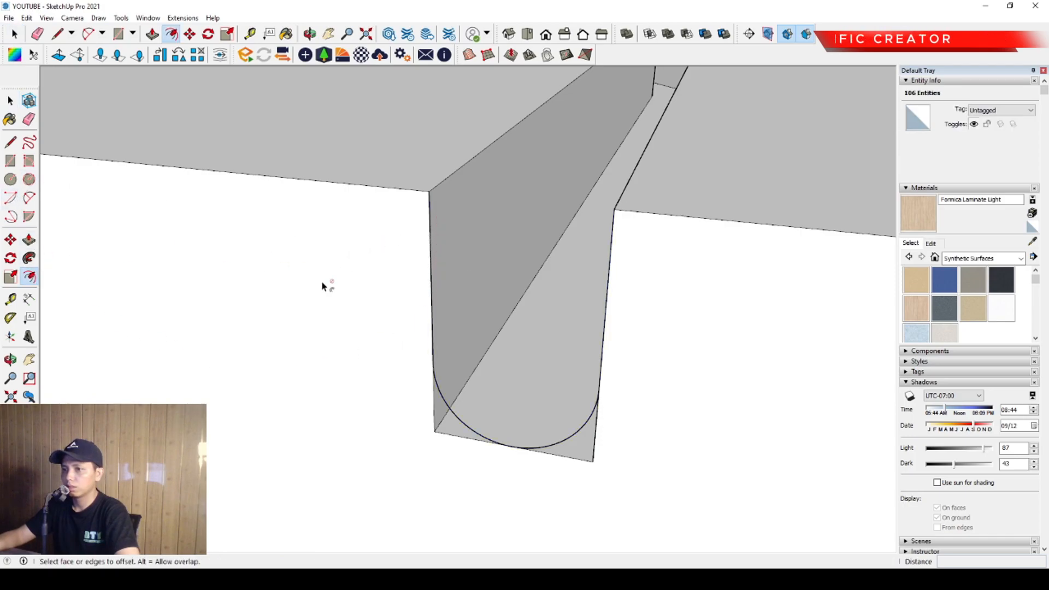
key(space)
click(444, 397)
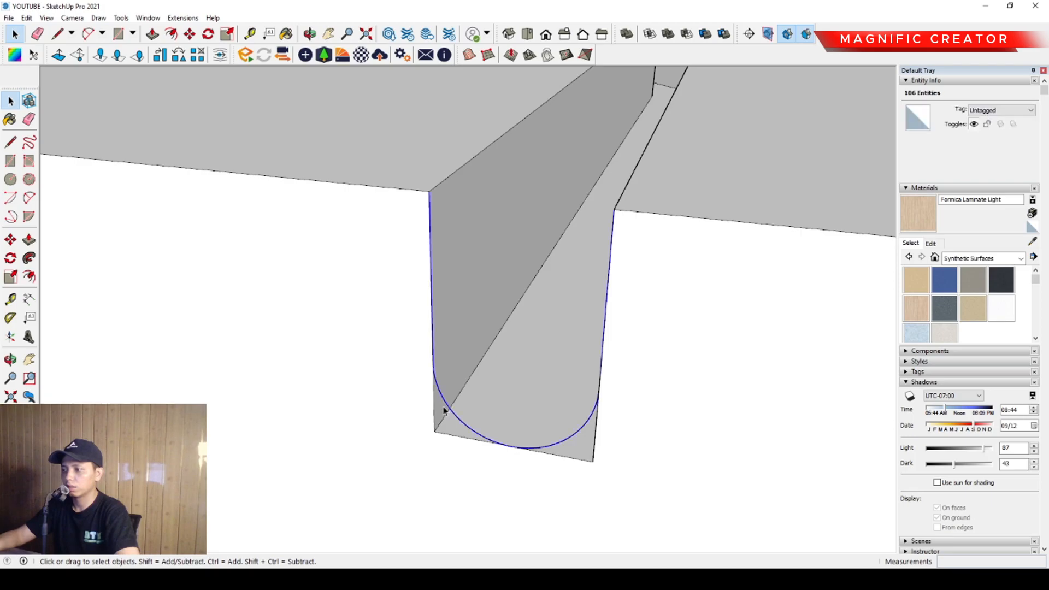
scroll(474, 432, up, 6)
scroll(480, 476, down, 4)
key(f)
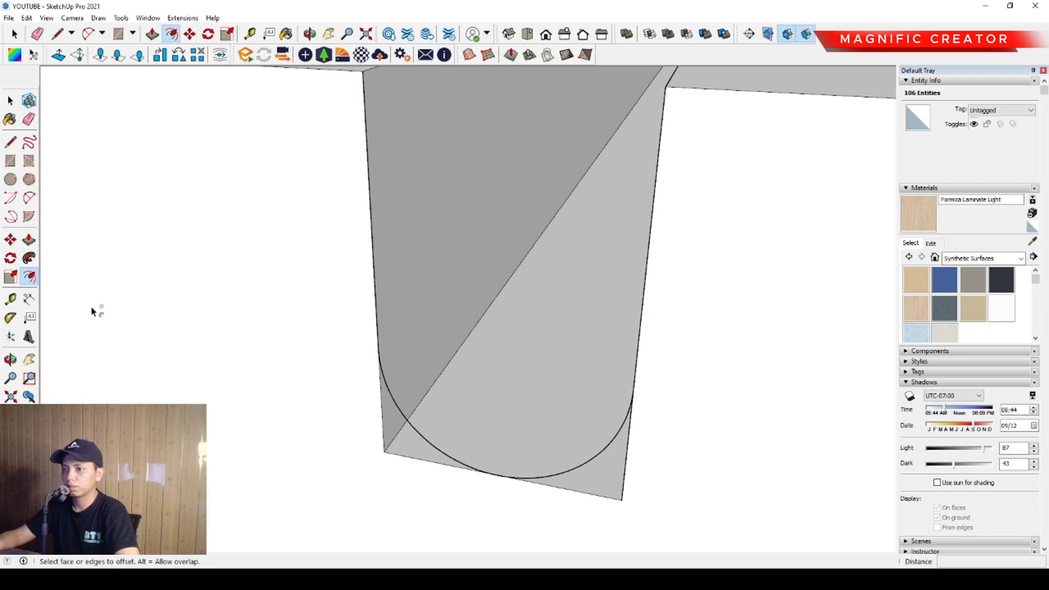
key(space)
Move the U-shaped profile about 741 mm out of the trench end so it stands clear in front of the slab
scroll(486, 450, down, 4)
scroll(565, 455, up, 2)
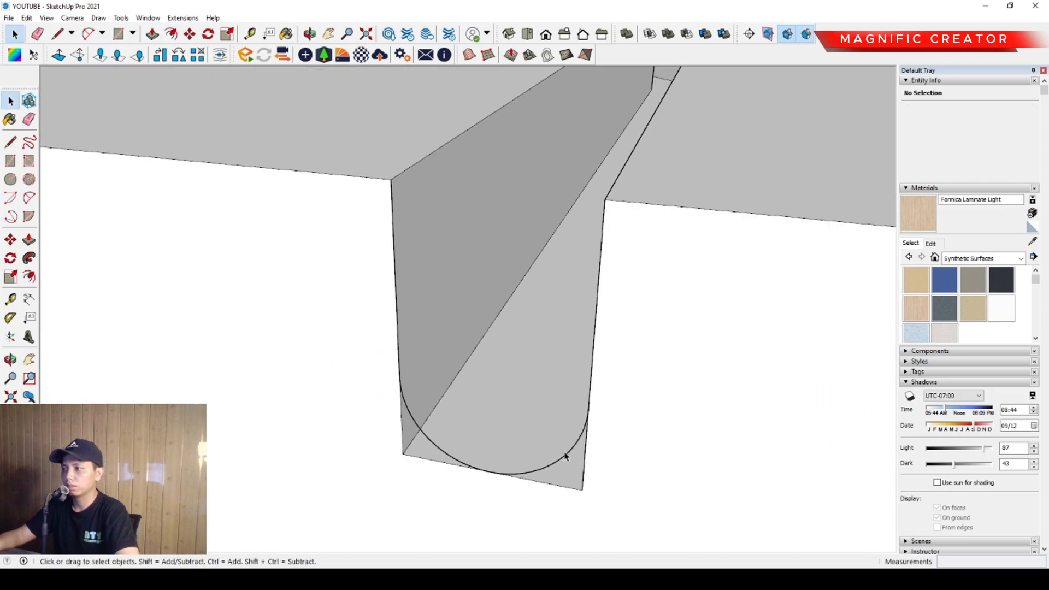
click(585, 459)
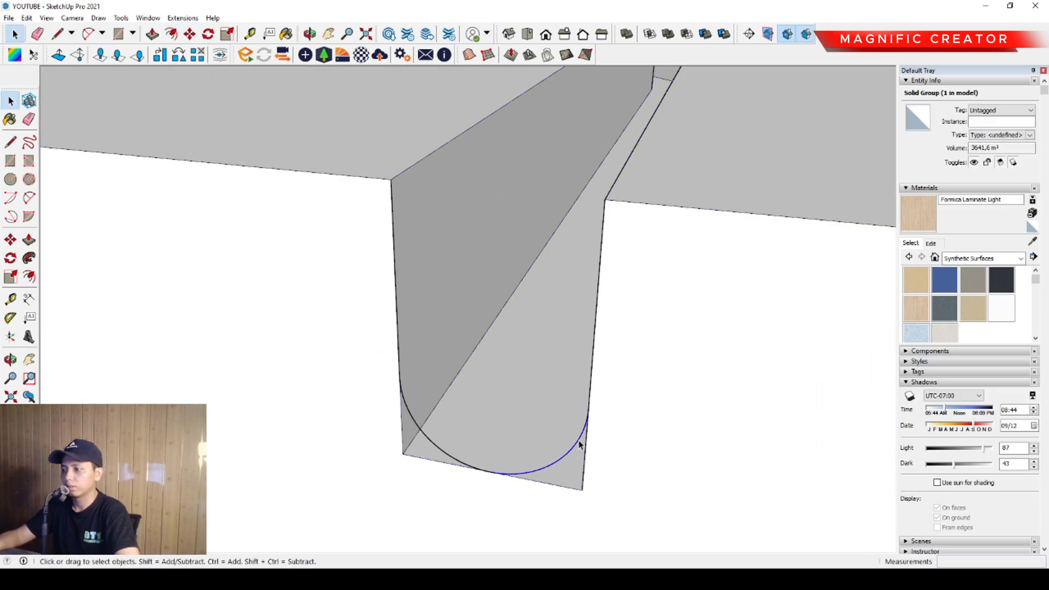
key(x)
scroll(579, 445, down, 2)
middle_drag(579, 445, 555, 324)
key(m)
click(563, 269)
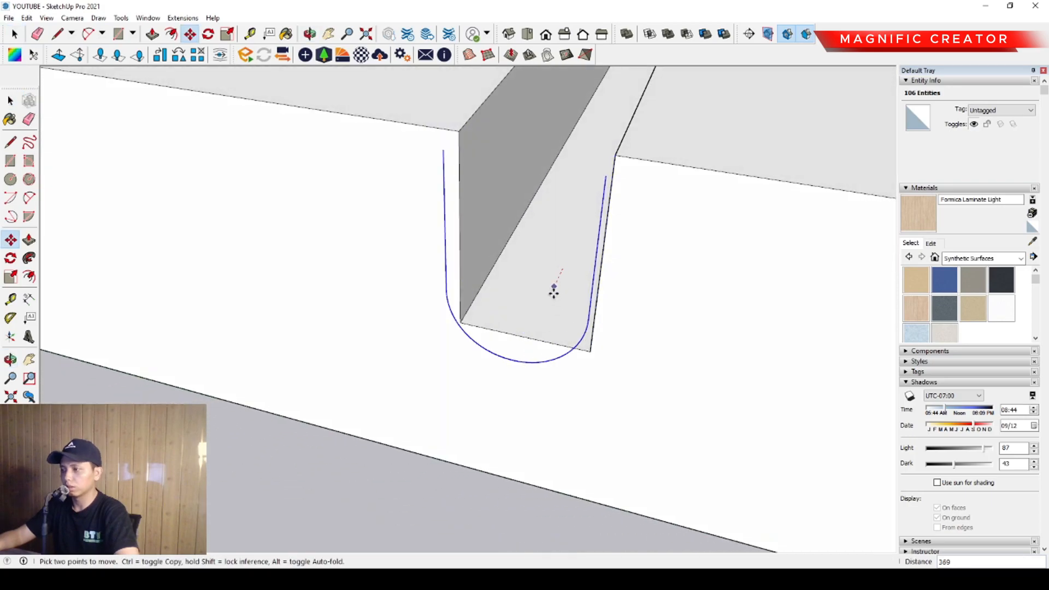
click(552, 312)
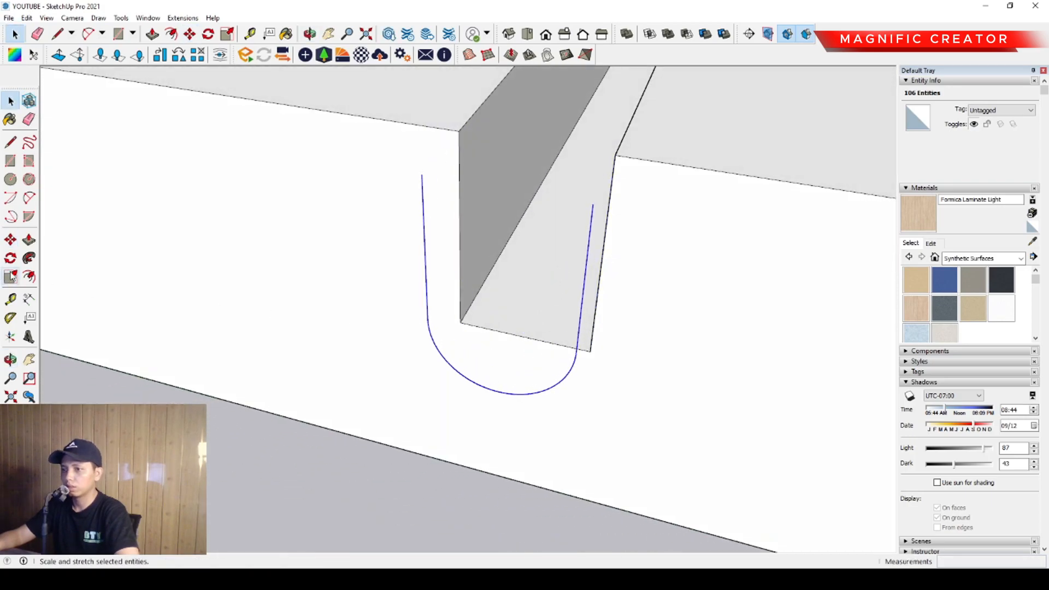
Delete the stray edge that forms a thin sliver face along the profile's curved bottom
click(29, 277)
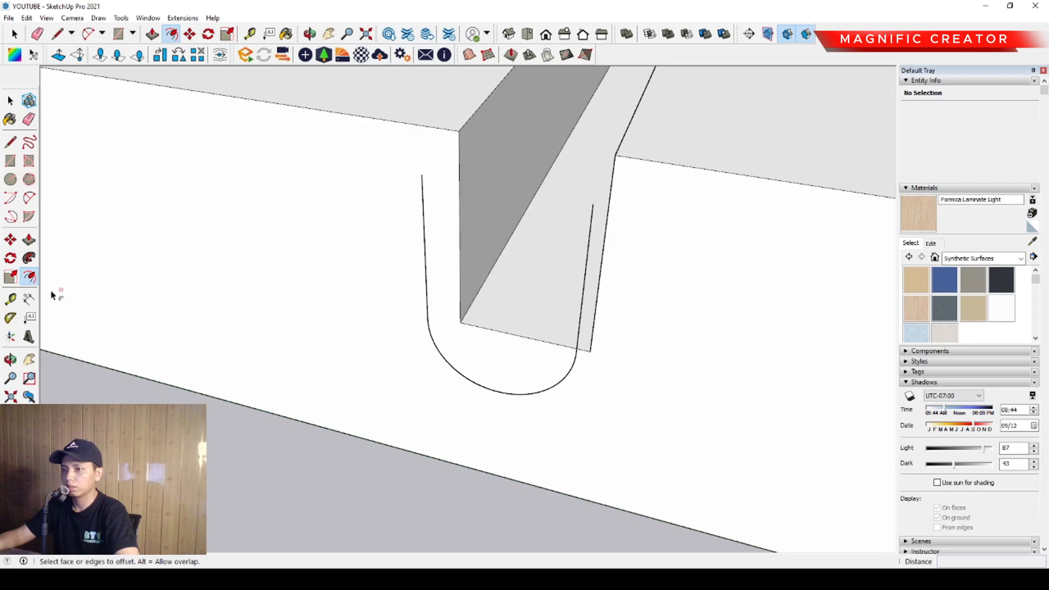
key(space)
scroll(483, 399, up, 8)
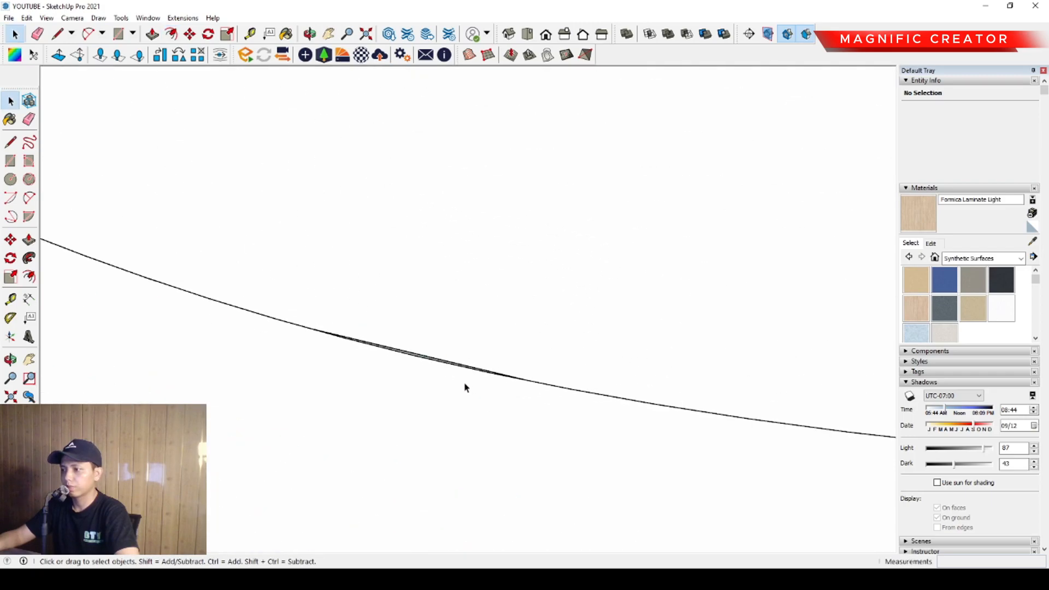
scroll(458, 382, up, 4)
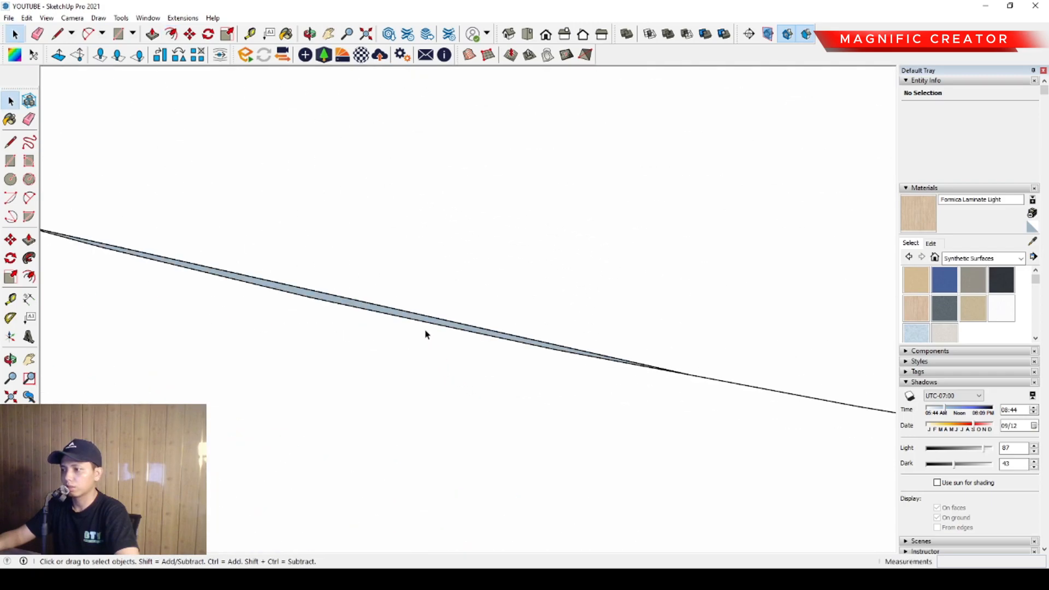
click(398, 319)
key(Delete)
scroll(414, 338, down, 6)
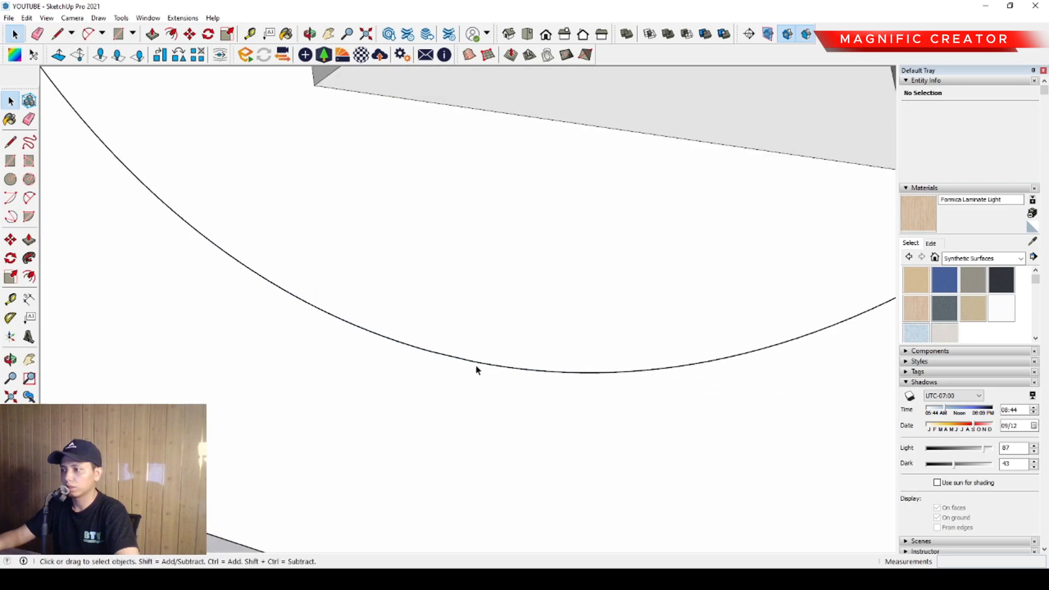
Offset the U-shaped profile inward by about 61 mm to give the channel its wall thickness
click(29, 276)
click(316, 258)
scroll(319, 259, down, 3)
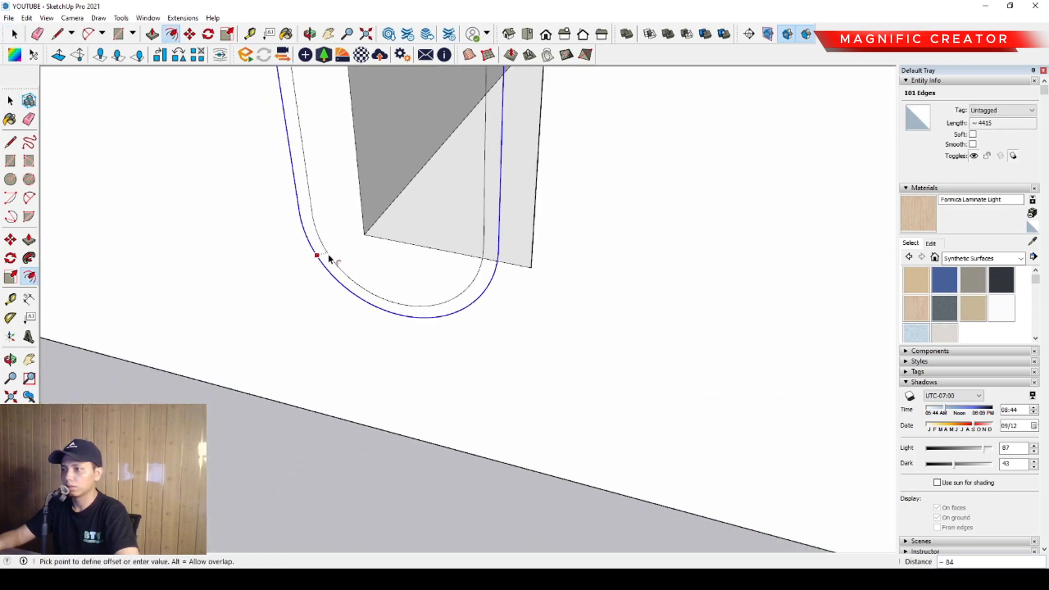
click(324, 257)
key(space)
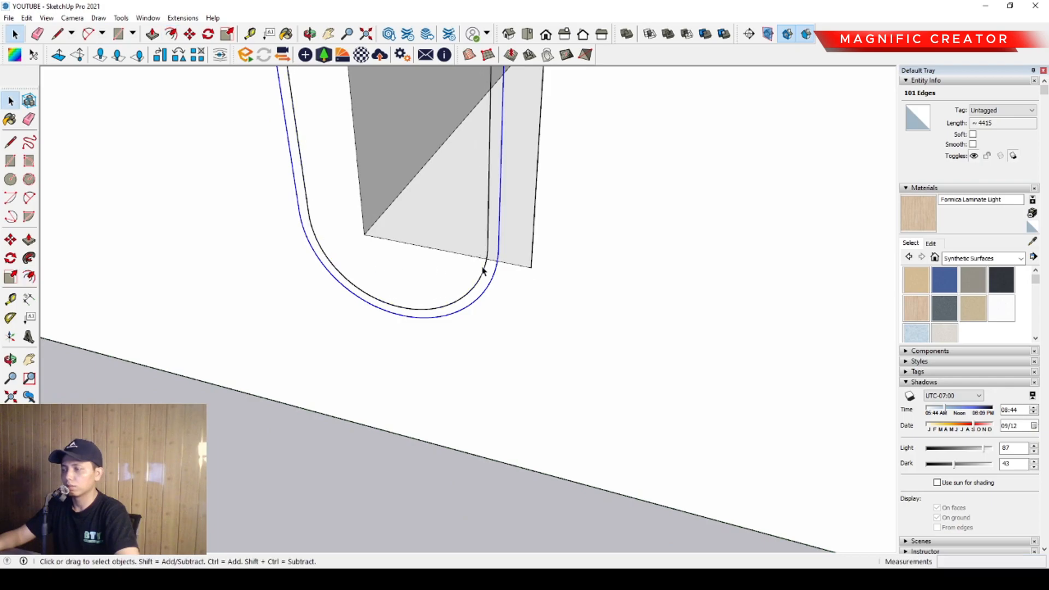
Close both open upper ends of the offset profile with short lines to form a U-shaped face
scroll(466, 269, up, 5)
key(l)
click(470, 285)
key(Escape)
click(247, 239)
key(space)
key(l)
click(248, 239)
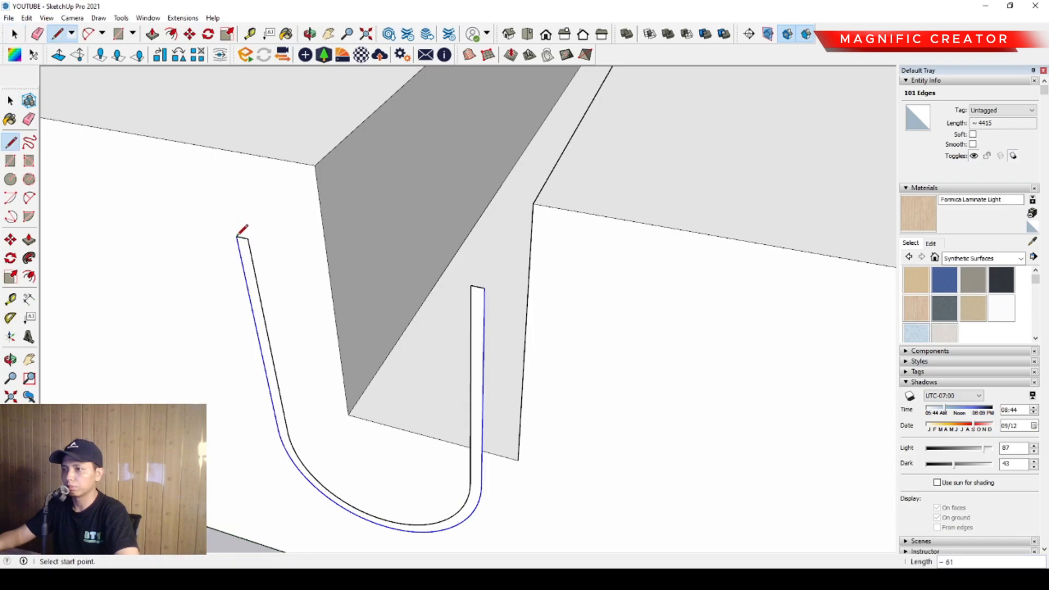
click(236, 236)
key(space)
Move the U-shaped face with its edges back into the trench end, snapping its outer upper corner to the trench corner
double_click(241, 243)
click(11, 239)
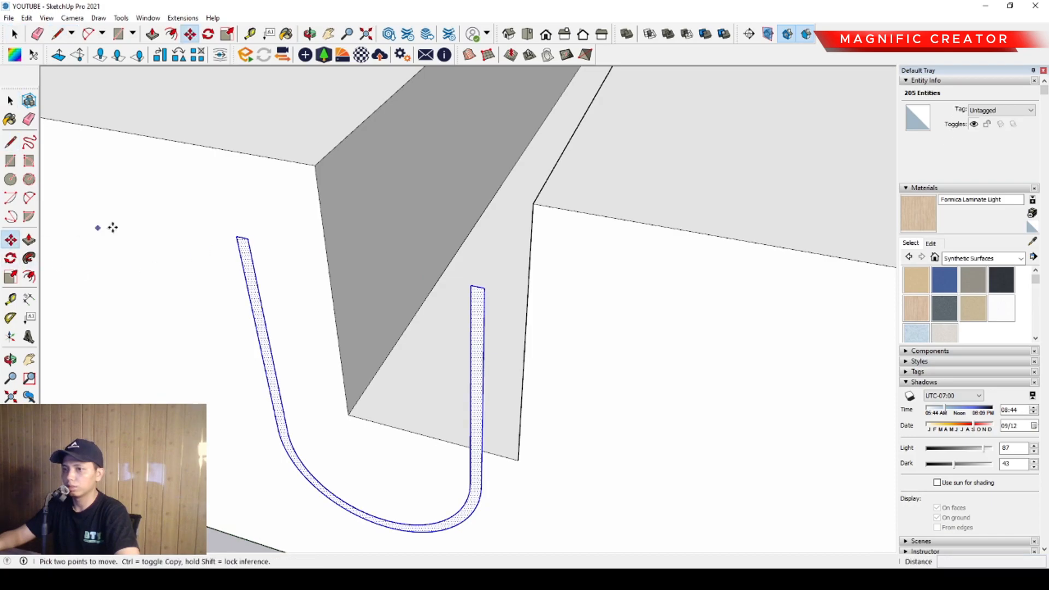
click(234, 239)
click(316, 174)
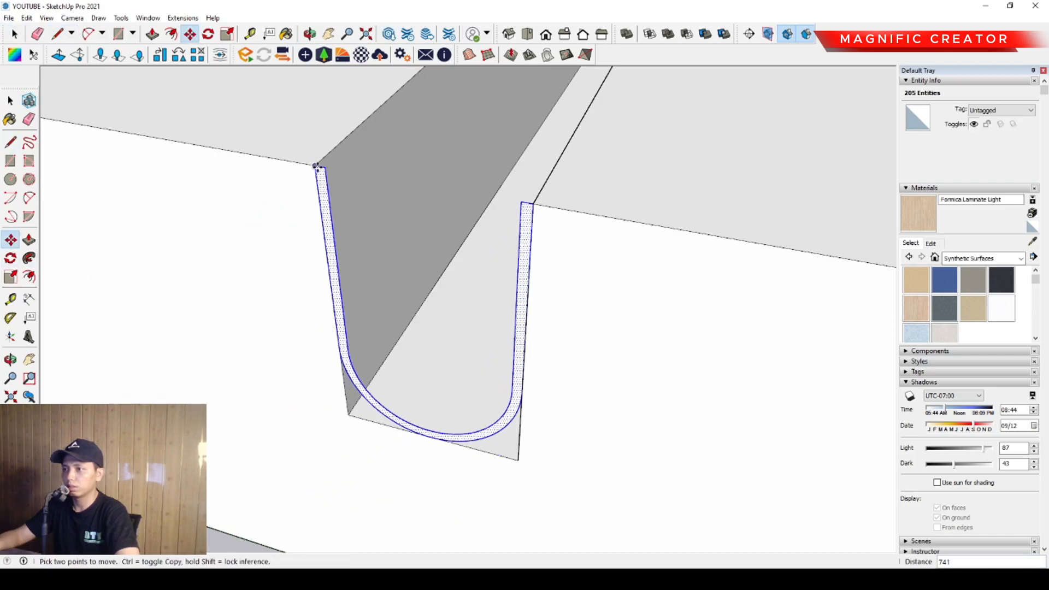
key(space)
Trace the trench's inner upper edge with lines from the profile's outer corner around the bends as a sweep path
middle_drag(319, 252, 327, 298)
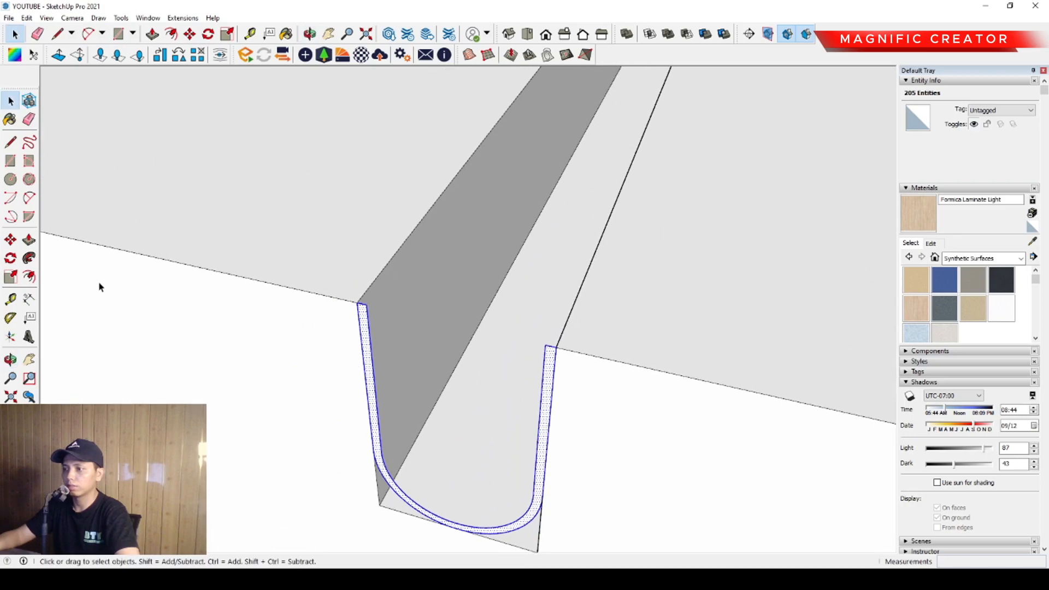
click(11, 143)
click(358, 302)
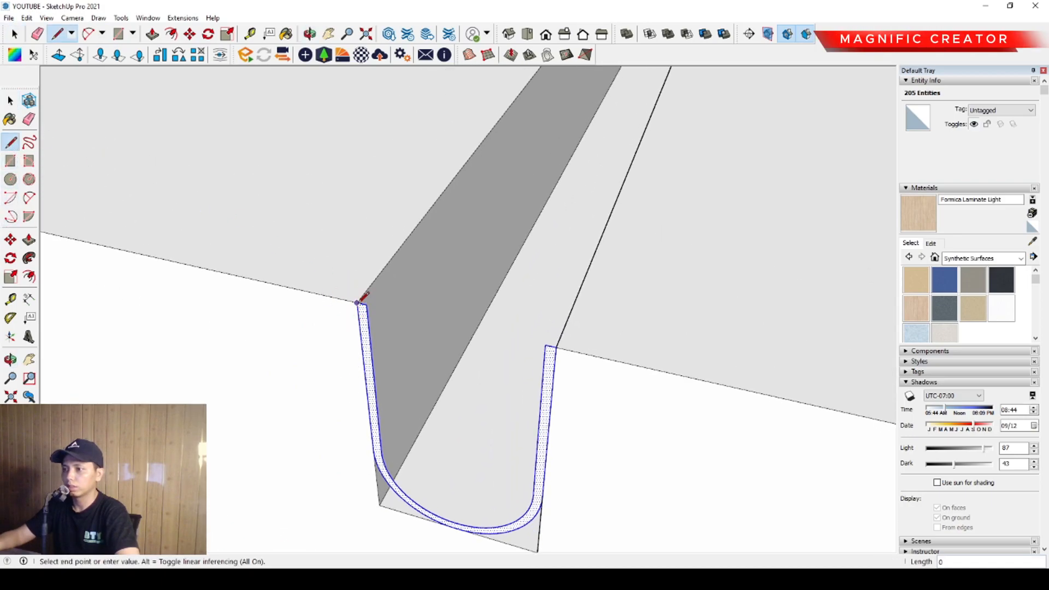
scroll(357, 302, down, 3)
middle_drag(300, 203, 594, 257)
click(570, 215)
middle_drag(464, 93, 352, 246)
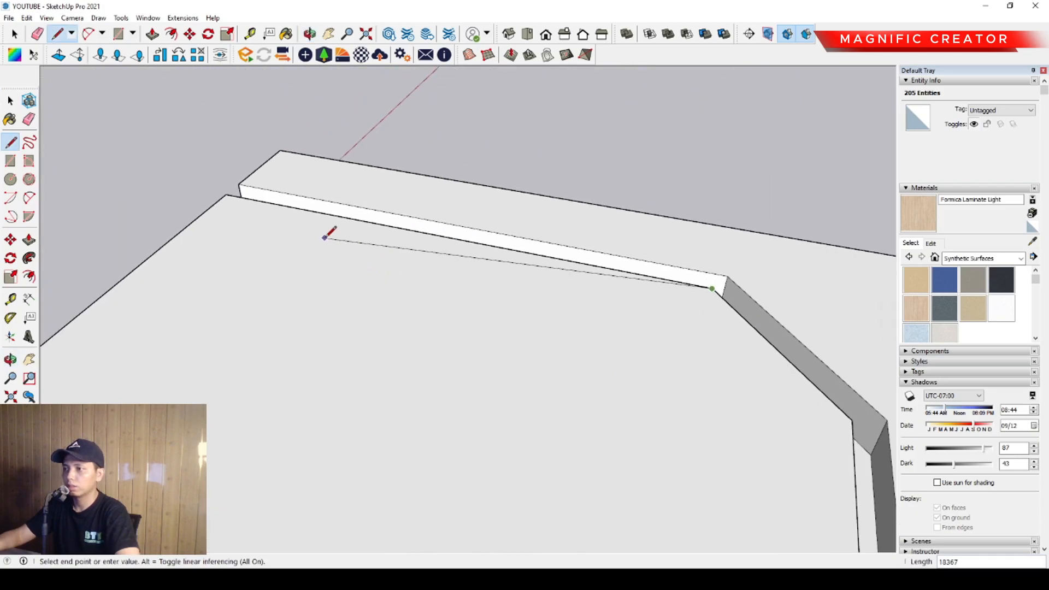
key(space)
Select the three traced path edges and sweep the U-shaped face along them with Follow Me
click(274, 206)
ctrl+click(726, 305)
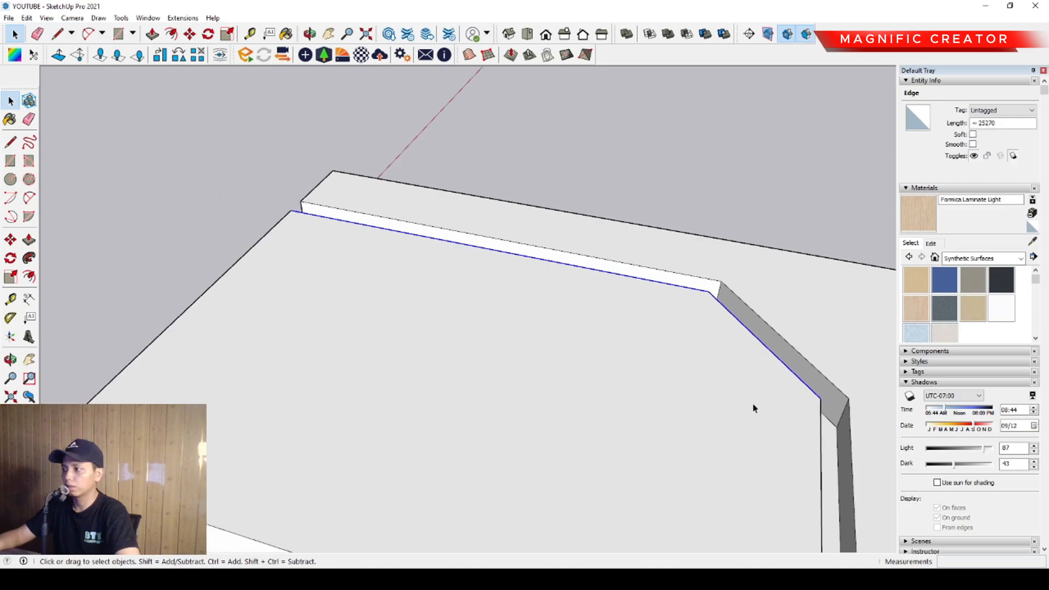
middle_drag(745, 393, 508, 250)
ctrl+click(549, 278)
scroll(506, 460, up, 6)
middle_drag(504, 460, 471, 434)
click(28, 259)
scroll(447, 429, up, 2)
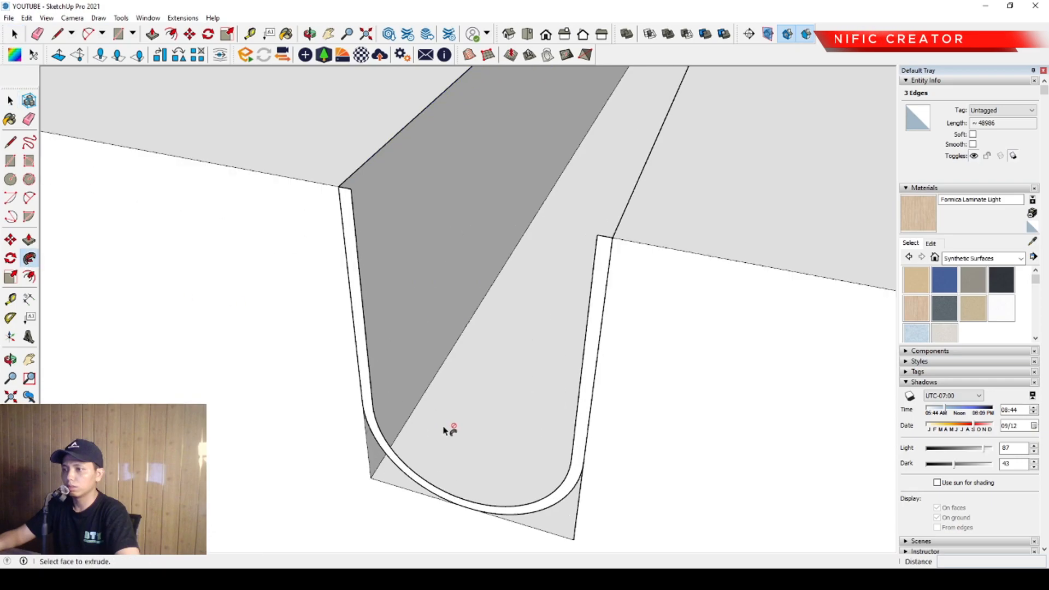
click(366, 358)
Select the entire swept channel in the trench and make it a group
scroll(459, 415, down, 1)
scroll(459, 416, down, 5)
middle_drag(604, 147, 380, 401)
scroll(565, 268, up, 2)
middle_drag(487, 282, 494, 457)
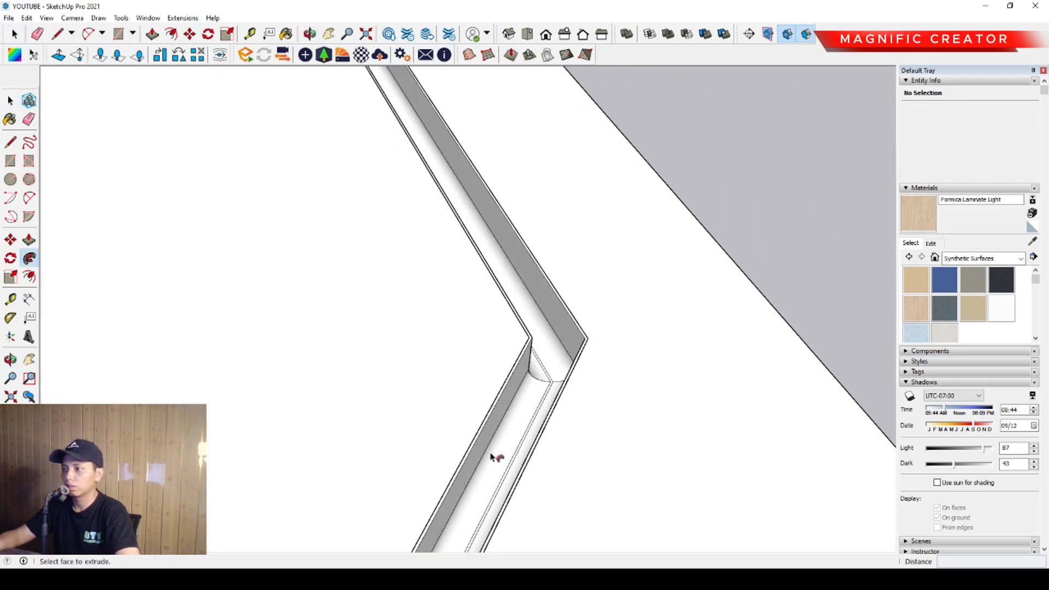
scroll(492, 384, down, 5)
key(space)
middle_drag(354, 493, 681, 258)
scroll(458, 477, up, 2)
scroll(458, 476, down, 2)
click(475, 441)
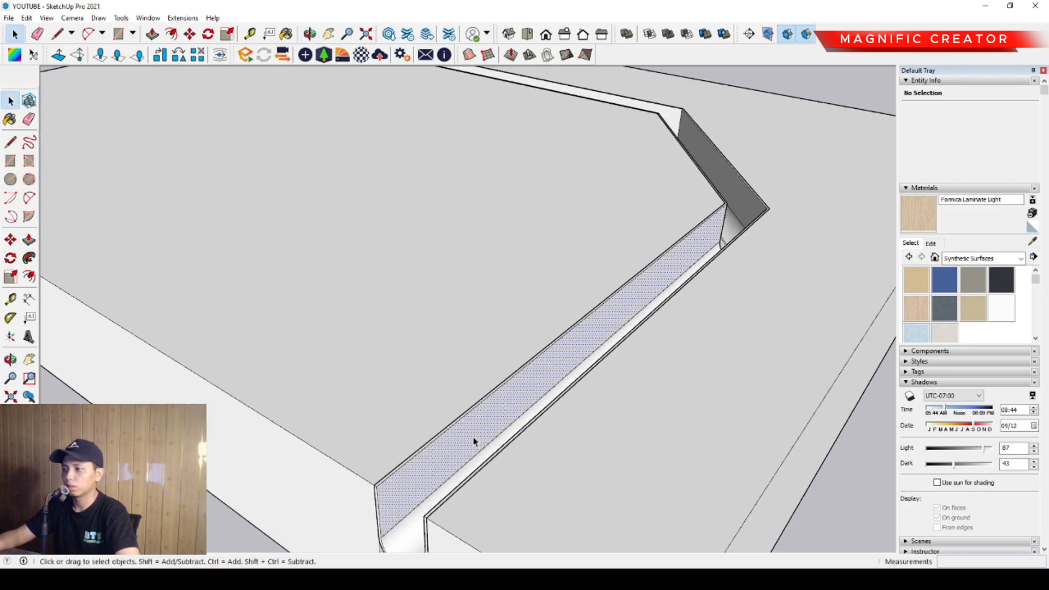
triple_click(475, 440)
scroll(524, 361, up, 2)
key(ctrl+g)
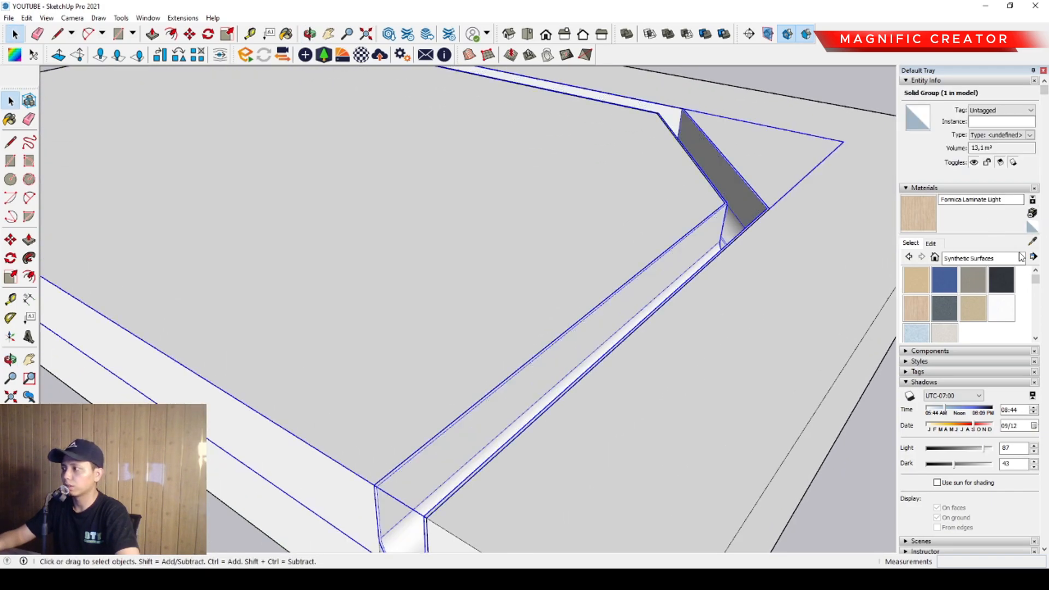
Paint the channel group with Concrete Aggregate Smoke from the Asphalt and Concrete materials
click(1002, 258)
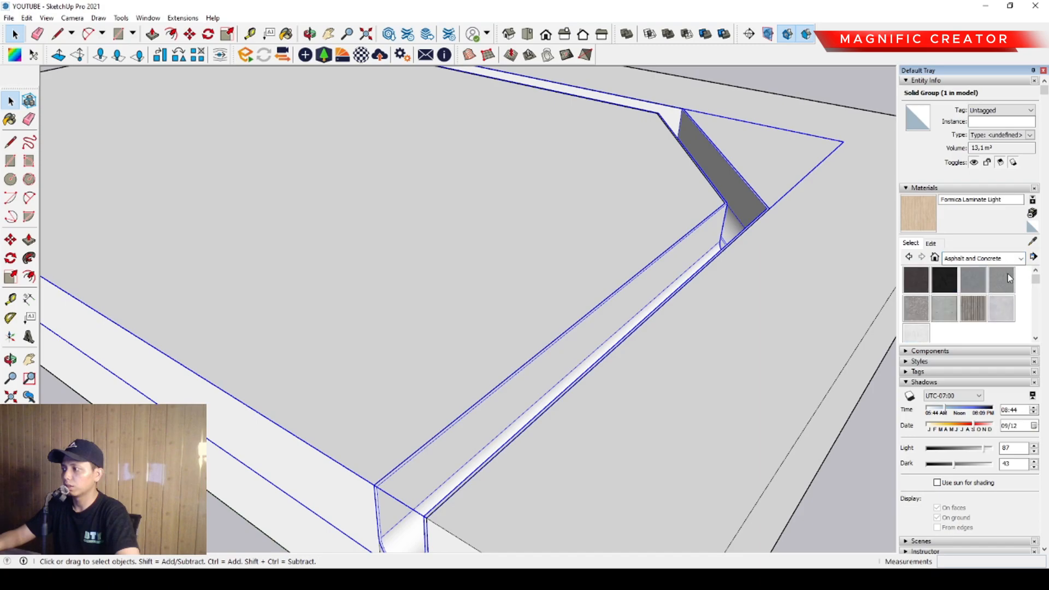
click(1008, 311)
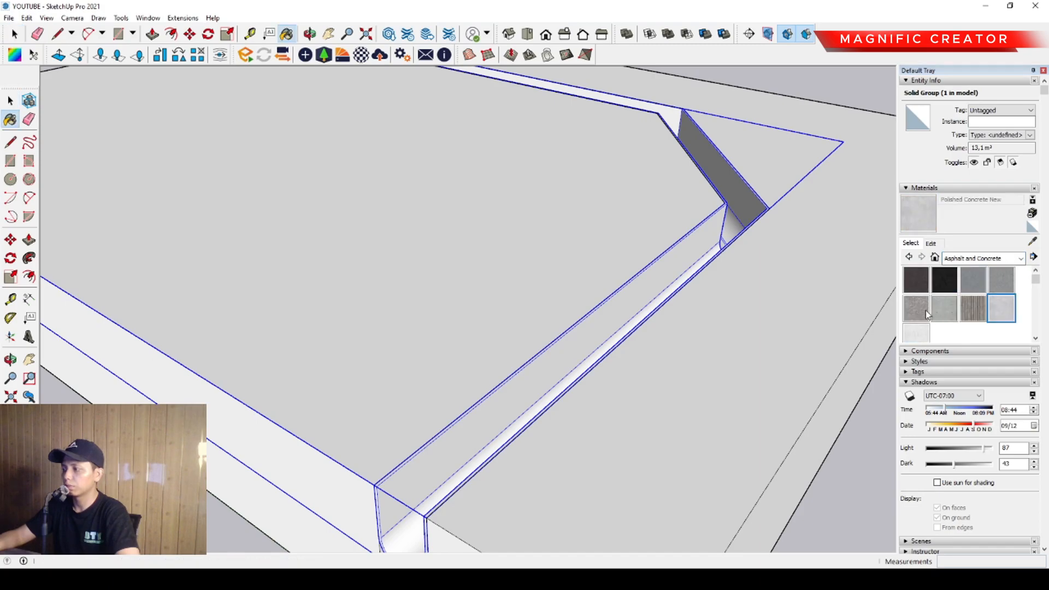
click(926, 311)
click(648, 277)
key(space)
scroll(634, 263, down, 3)
Open the slab group for editing and paint its top face outside the channel with Pavers Herringbone Brick from the landscaping materials
middle_drag(562, 307, 659, 327)
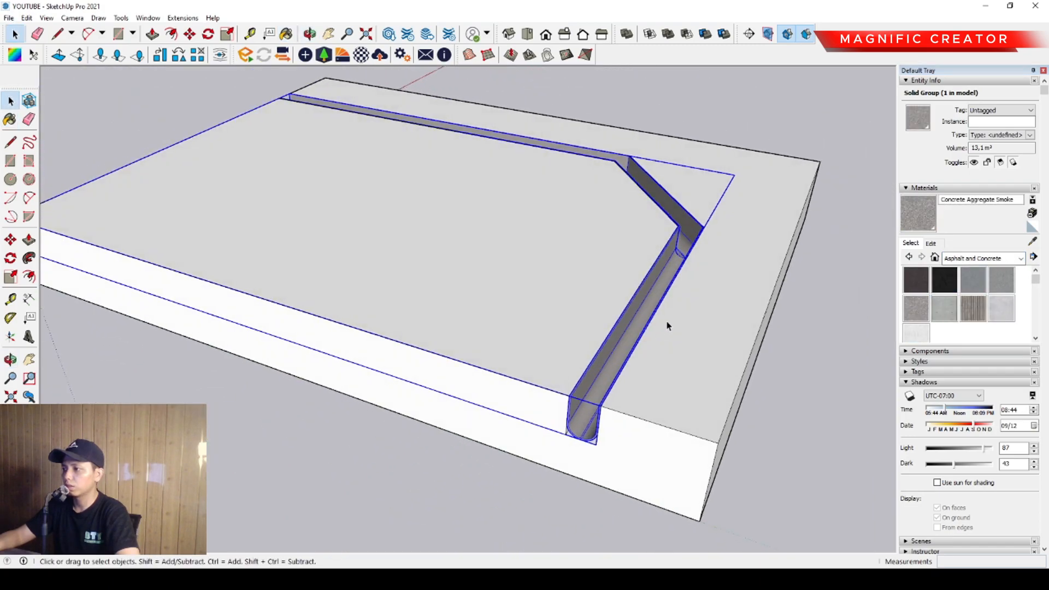
click(1022, 261)
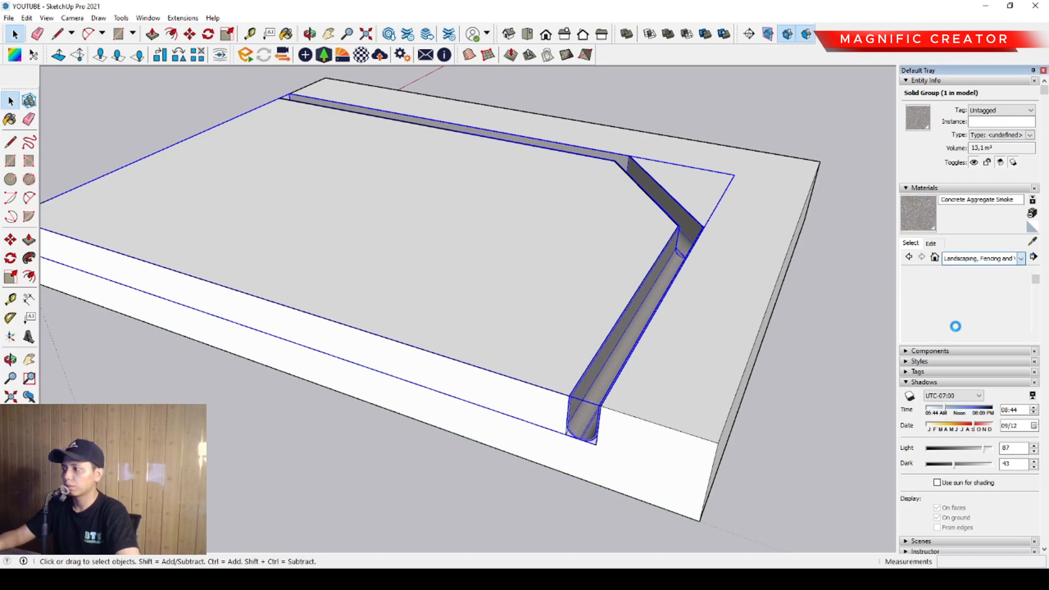
scroll(955, 319, down, 3)
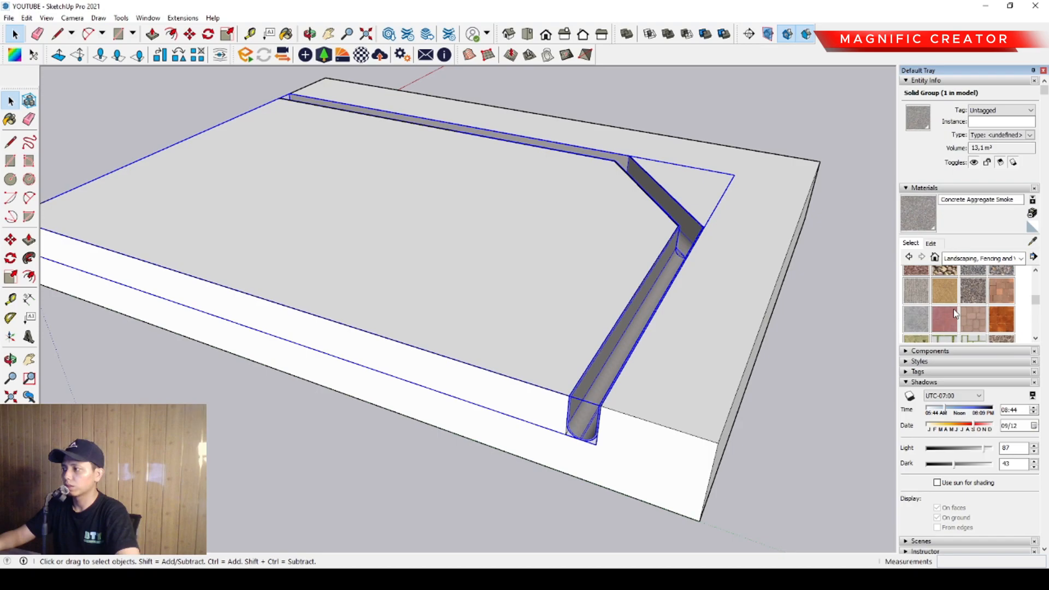
click(918, 322)
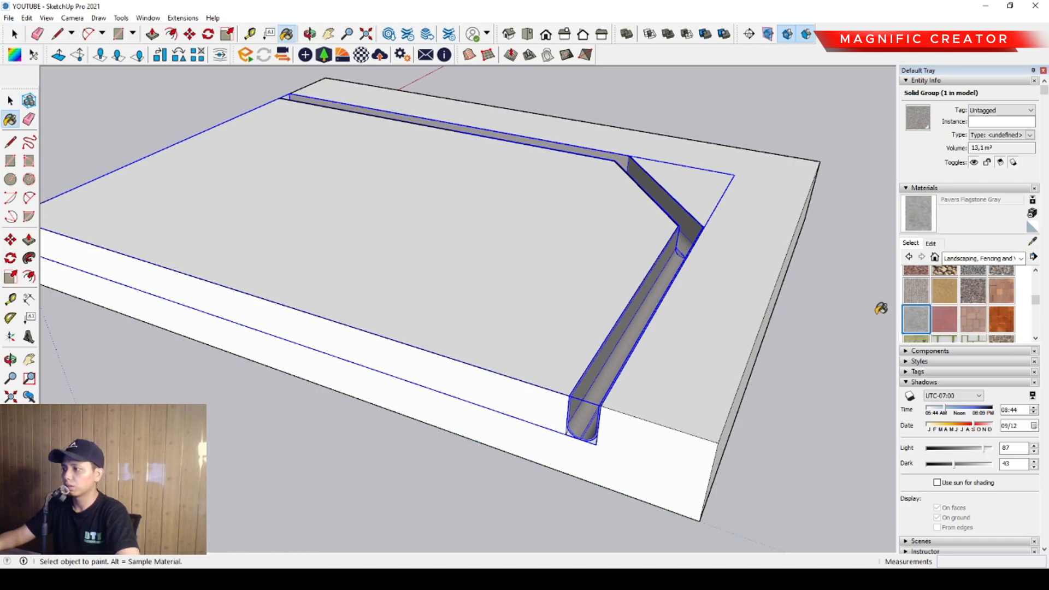
click(947, 323)
middle_drag(754, 306, 750, 323)
key(space)
double_click(752, 299)
click(751, 289)
key(b)
click(738, 267)
key(space)
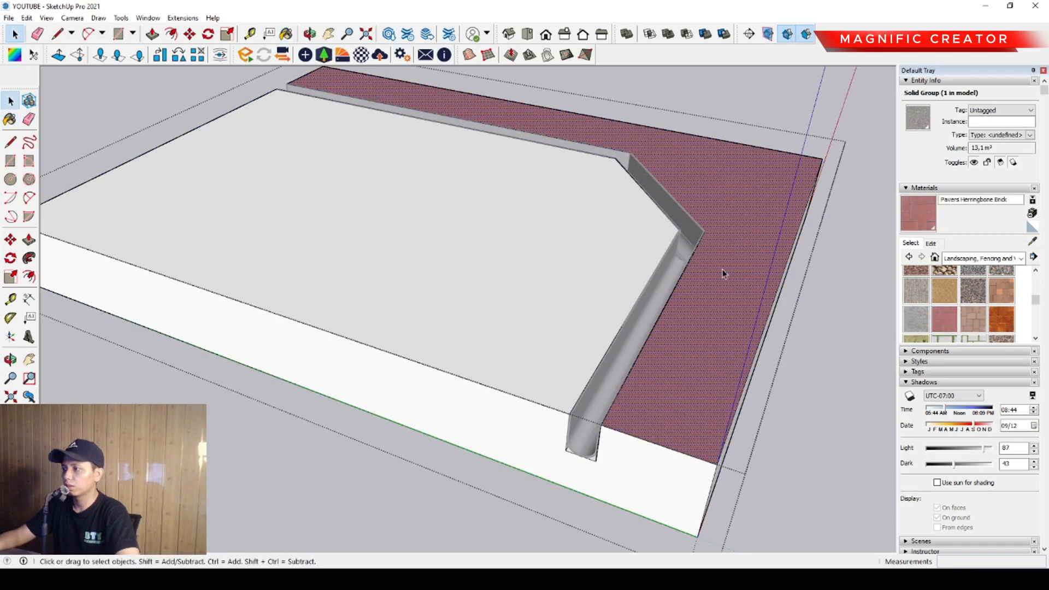
Paint the slab's large top face inside the channel with Pavers Herringbone Brick and leave the group
click(574, 263)
key(b)
click(551, 241)
key(space)
scroll(561, 292, down, 4)
click(732, 140)
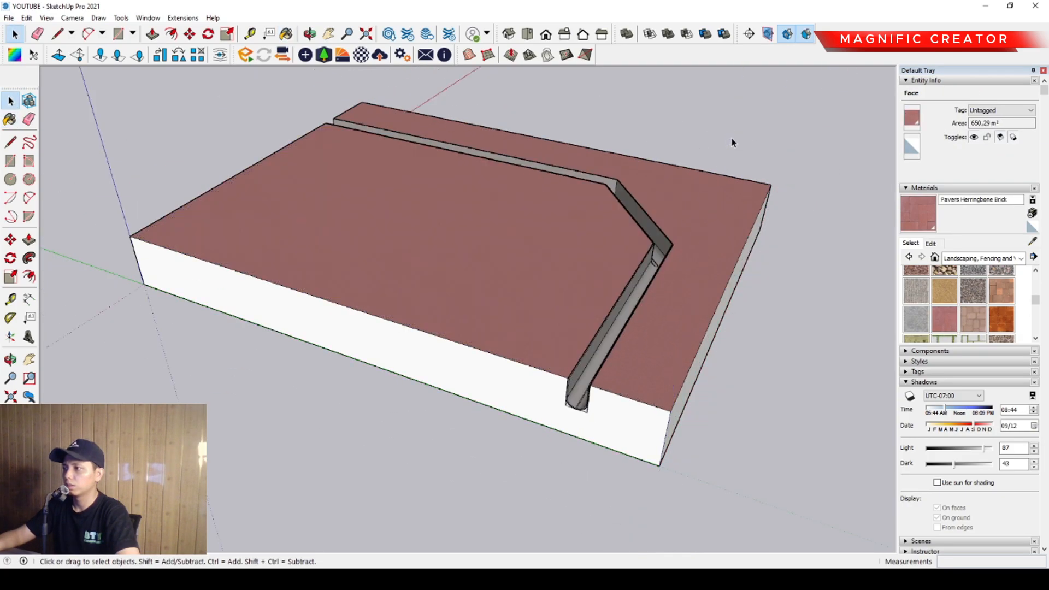
Examine the channel's bends, its open end and the paved slab surfaces from several angles
middle_drag(664, 314, 555, 358)
scroll(686, 240, up, 3)
middle_drag(748, 245, 299, 399)
shift+middle_drag(268, 358, 585, 437)
scroll(628, 269, up, 3)
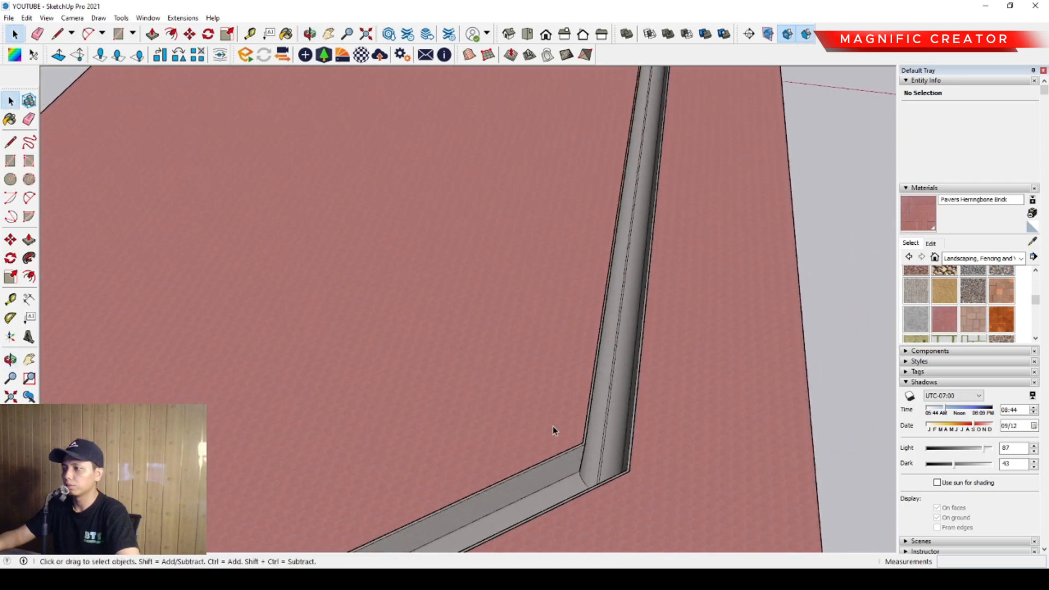
scroll(552, 410, down, 5)
scroll(562, 381, up, 3)
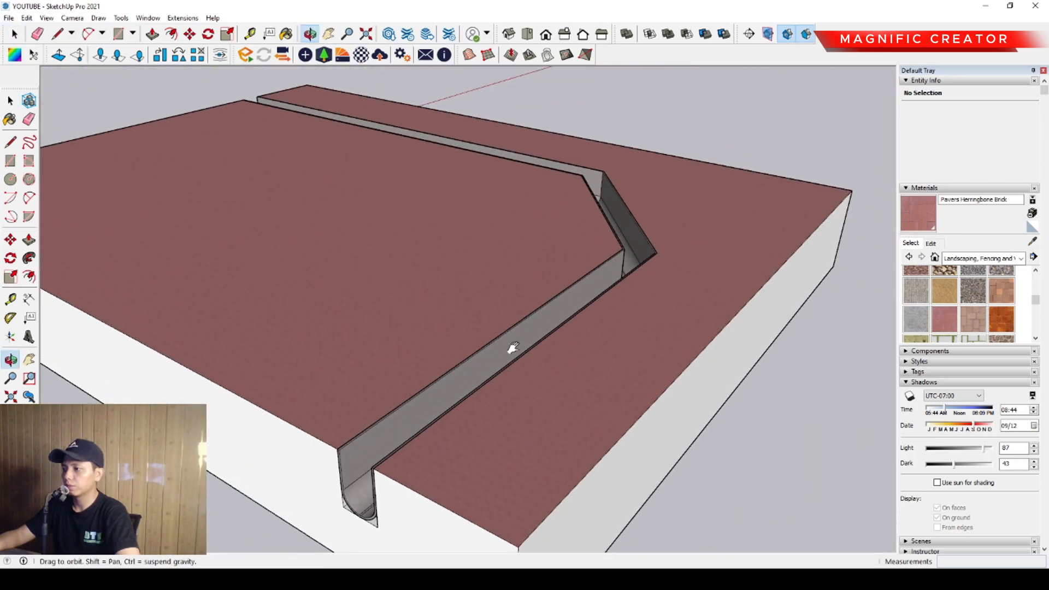